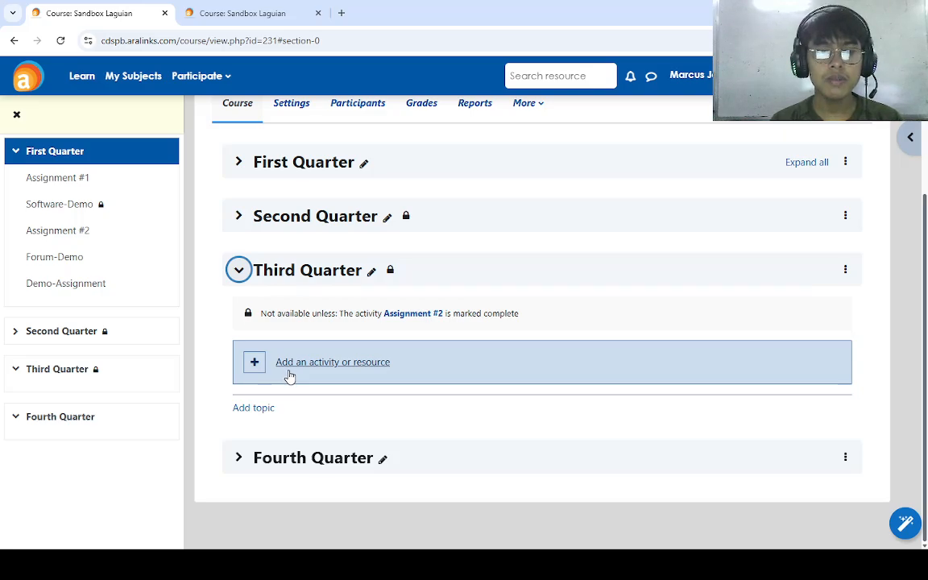
Add a new Quiz activity to the Third Quarter section, searching the activity list for "quiz".
{"action": "left_click", "coordinate": [255, 367]}
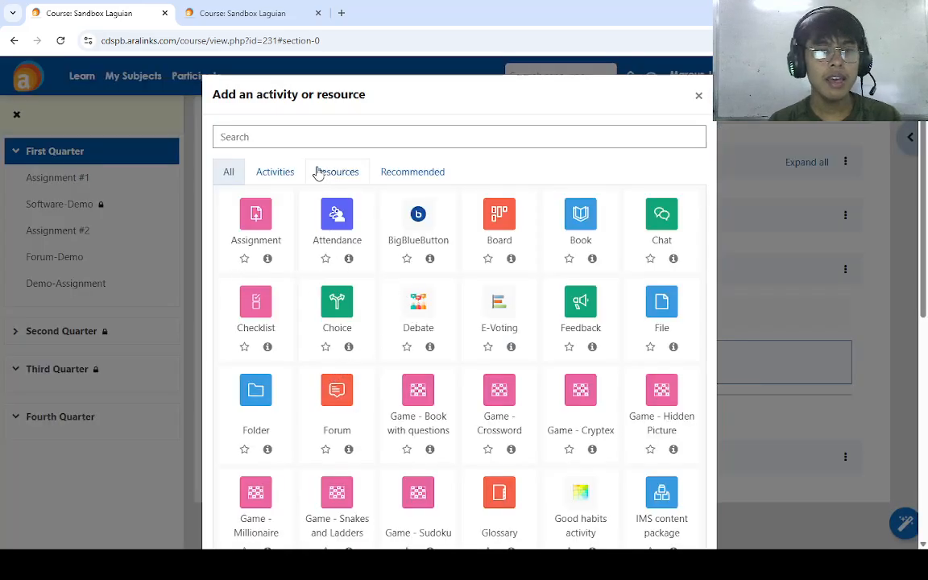
{"action": "left_click", "coordinate": [294, 137]}
{"action": "type", "text": "quiz"}
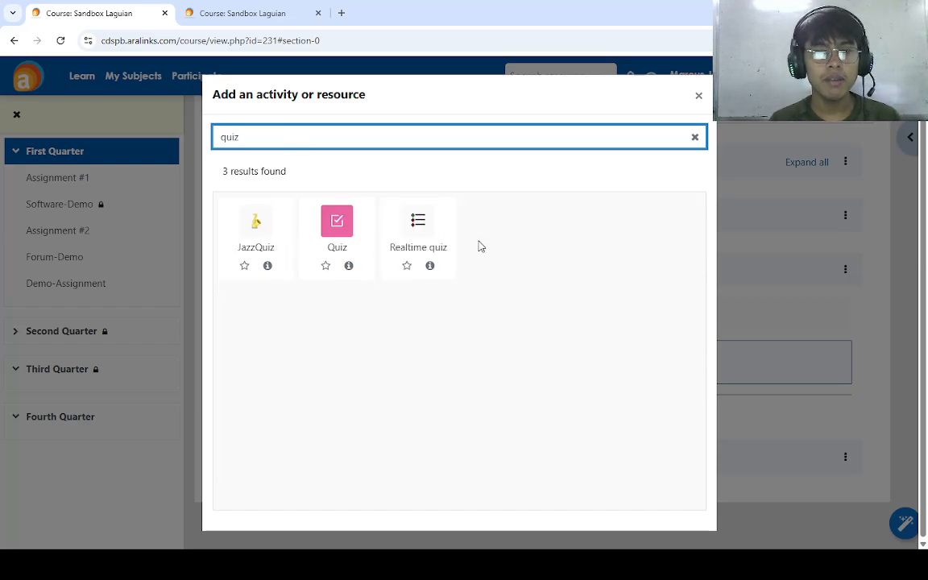
{"action": "left_click", "coordinate": [338, 231]}
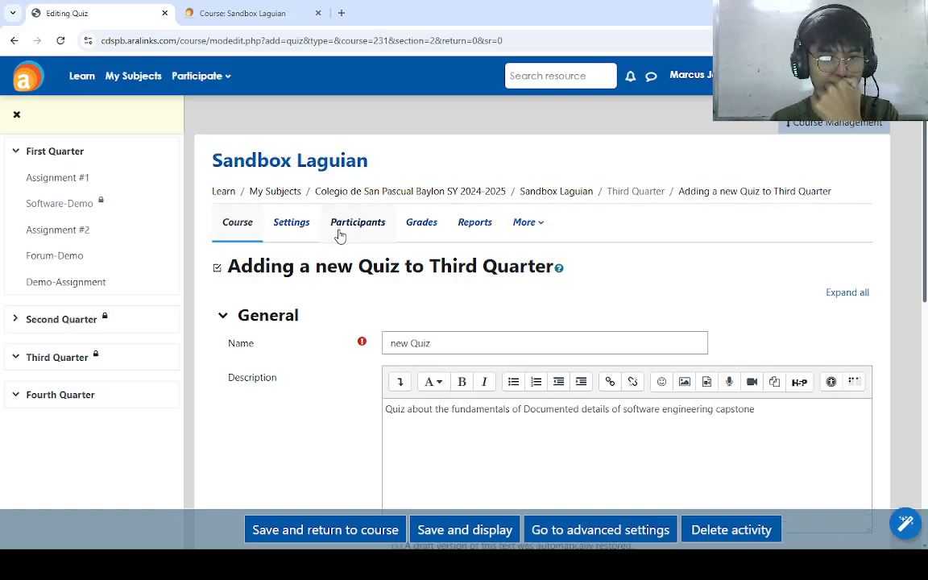
Review the new quiz's General settings, examining its name and description text.
{"action": "scroll", "coordinate": [459, 294], "scroll_direction": "down", "scroll_amount": 4}
{"action": "scroll", "coordinate": [471, 298], "scroll_direction": "up", "scroll_amount": 2}
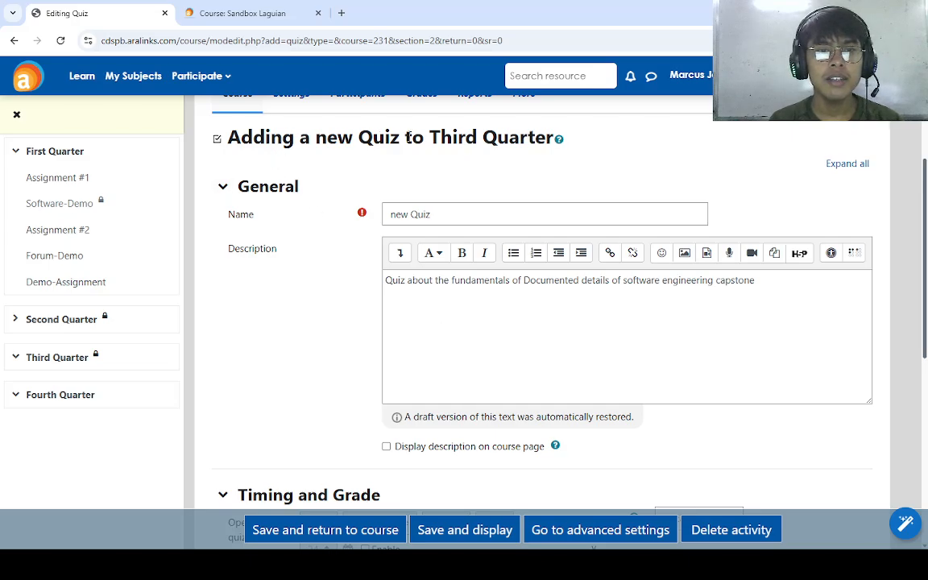
{"action": "left_click", "coordinate": [460, 302]}
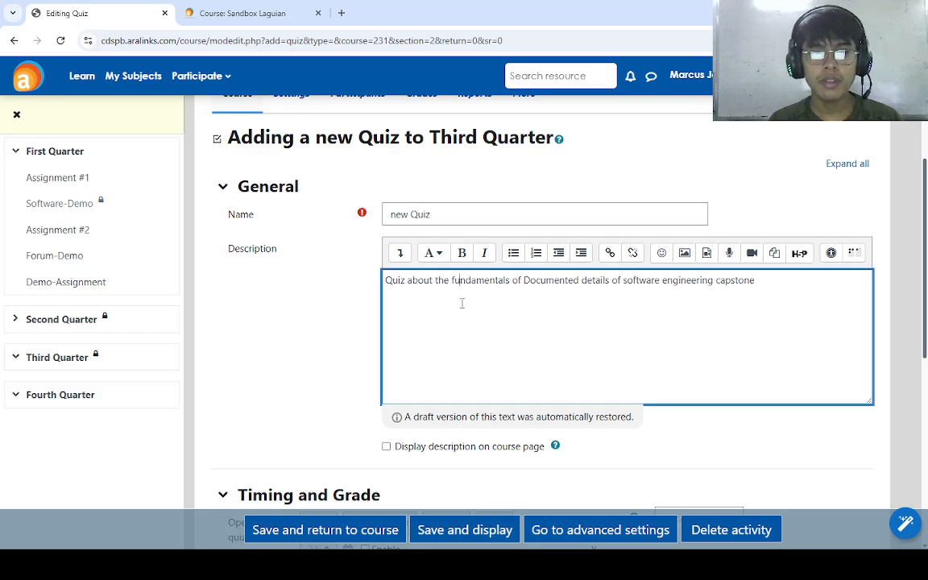
{"action": "left_click_drag", "start_coordinate": [781, 288], "coordinate": [388, 317]}
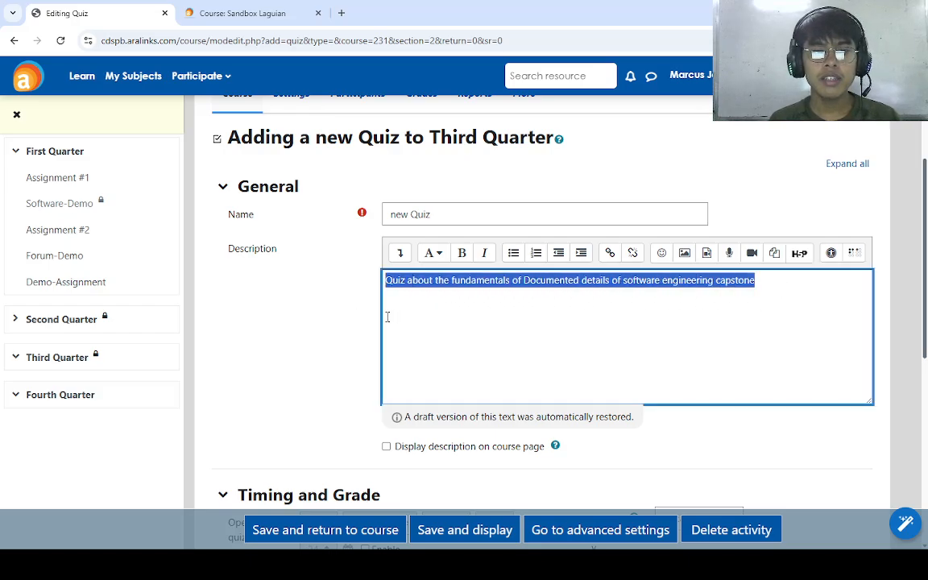
{"action": "left_click", "coordinate": [456, 306]}
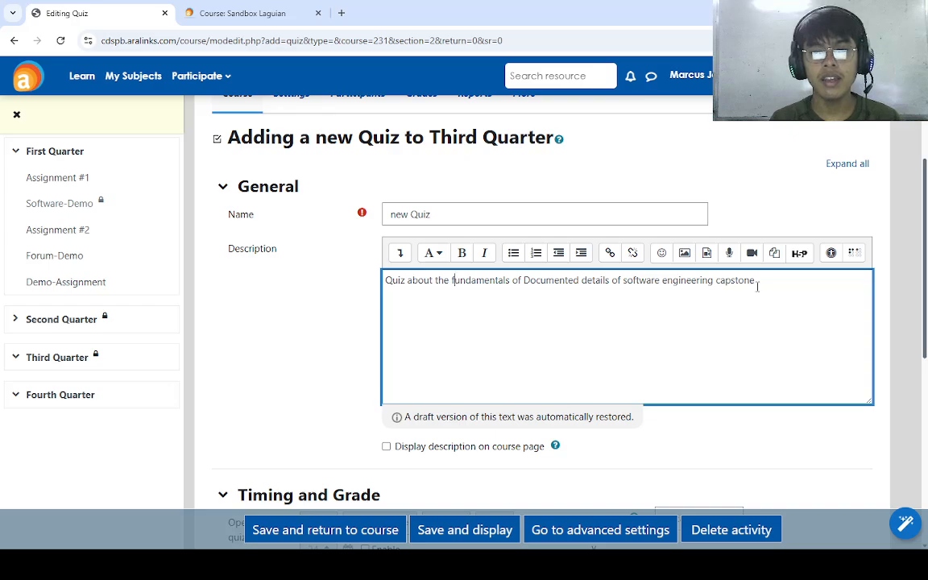
{"action": "scroll", "coordinate": [580, 314], "scroll_direction": "down", "scroll_amount": 3}
{"action": "scroll", "coordinate": [701, 259], "scroll_direction": "up", "scroll_amount": 3}
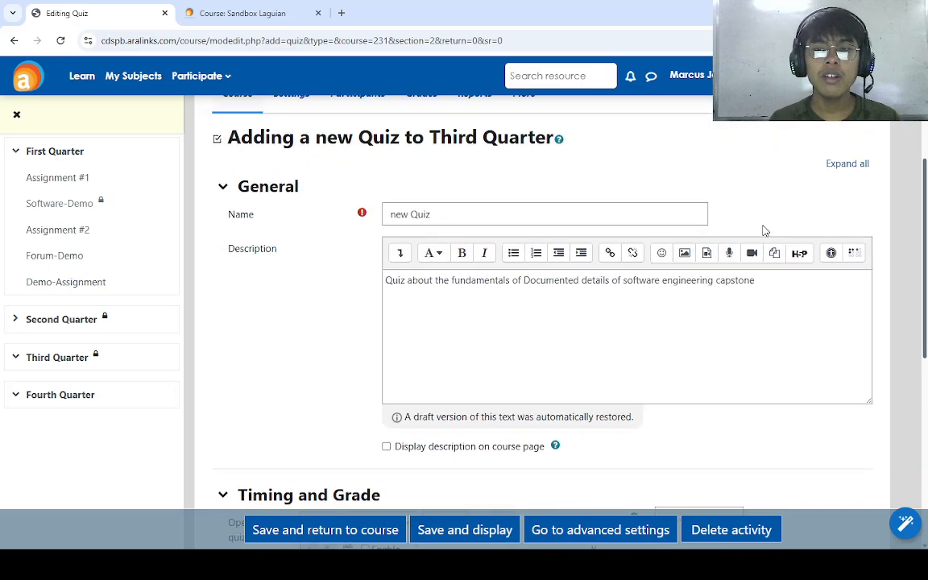
{"action": "left_click_drag", "start_coordinate": [777, 290], "coordinate": [373, 311]}
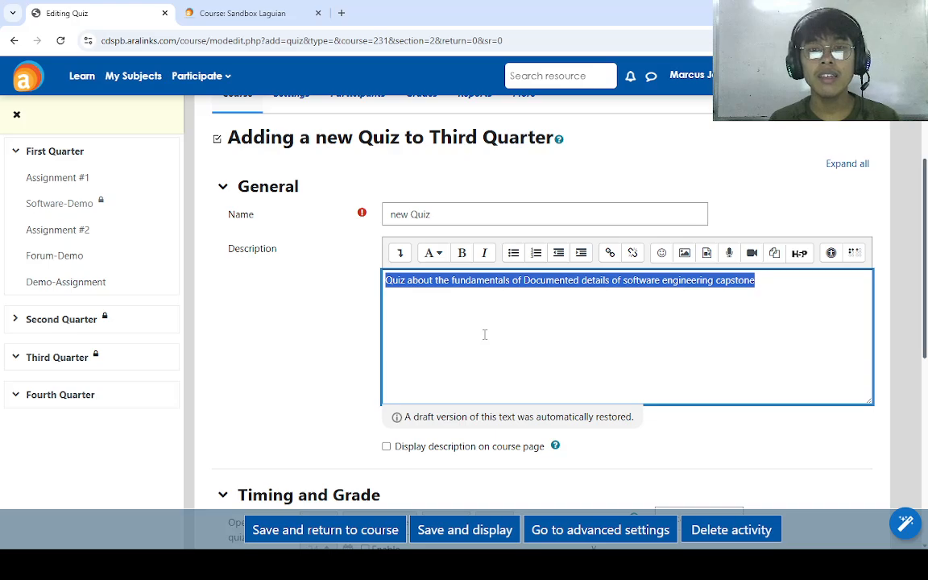
{"action": "left_click", "coordinate": [710, 323]}
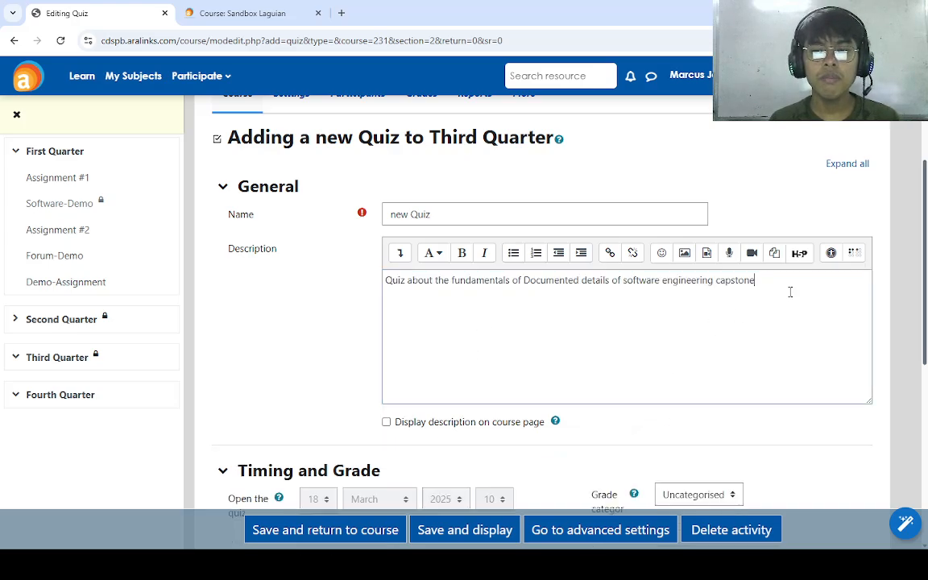
{"action": "left_click_drag", "start_coordinate": [790, 292], "coordinate": [370, 313]}
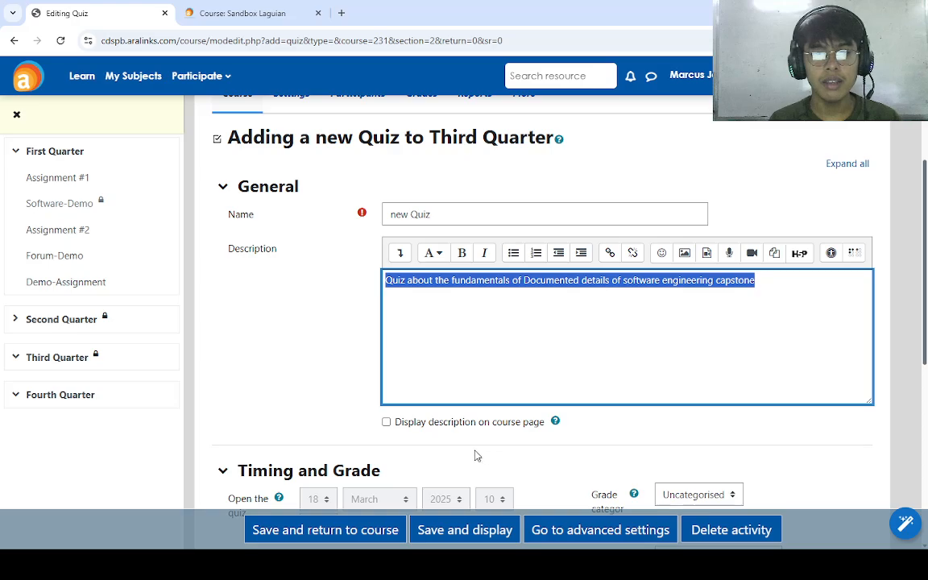
Enable displaying the quiz description on the course page.
{"action": "scroll", "coordinate": [418, 425], "scroll_direction": "down", "scroll_amount": 1}
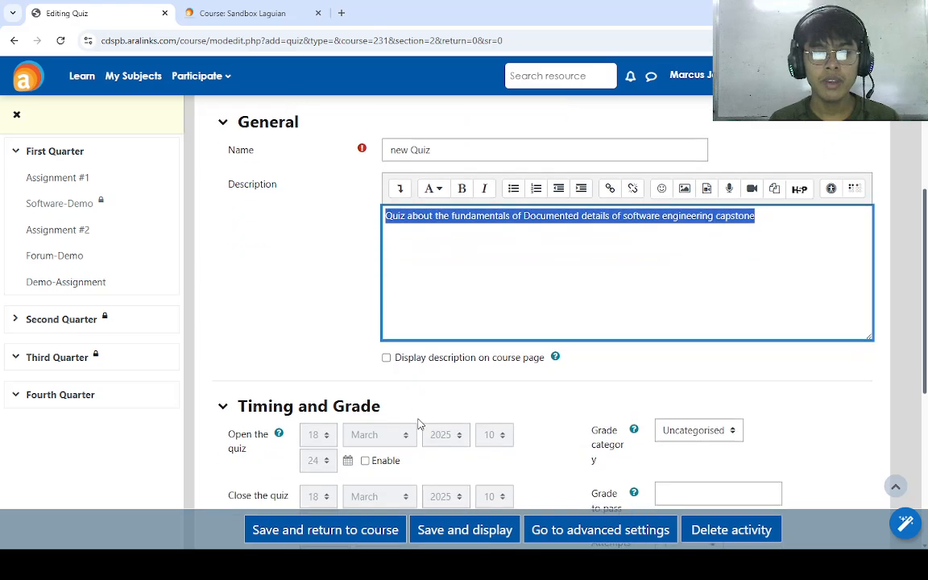
{"action": "left_click", "coordinate": [386, 360]}
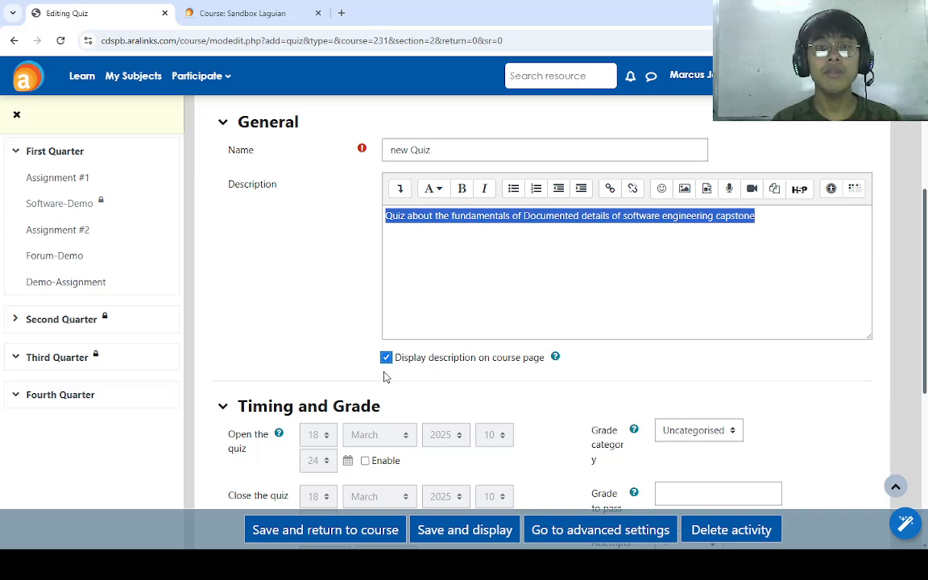
Enable the quiz's opening date and set its day to 19 in March 2025.
{"action": "scroll", "coordinate": [384, 376], "scroll_direction": "down", "scroll_amount": 2}
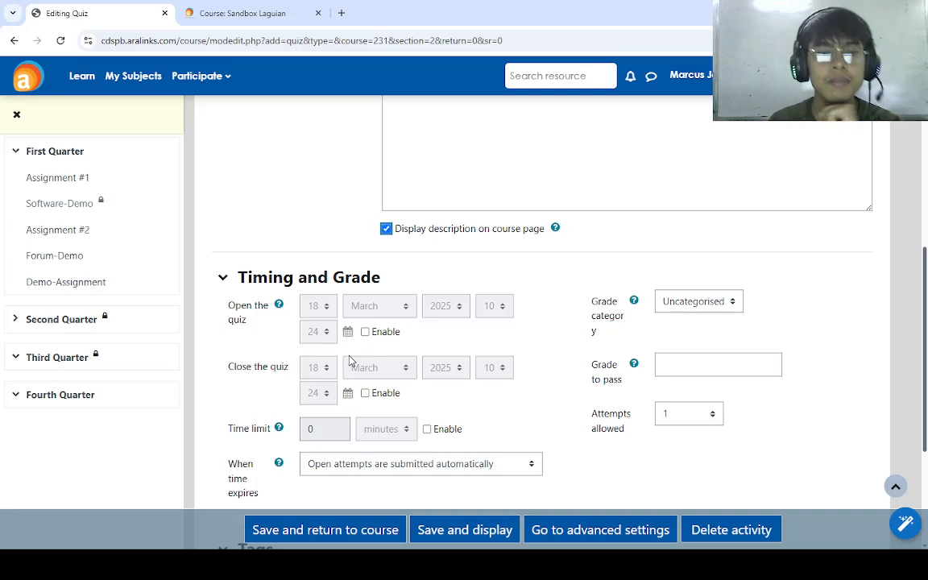
{"action": "scroll", "coordinate": [350, 361], "scroll_direction": "down", "scroll_amount": 2}
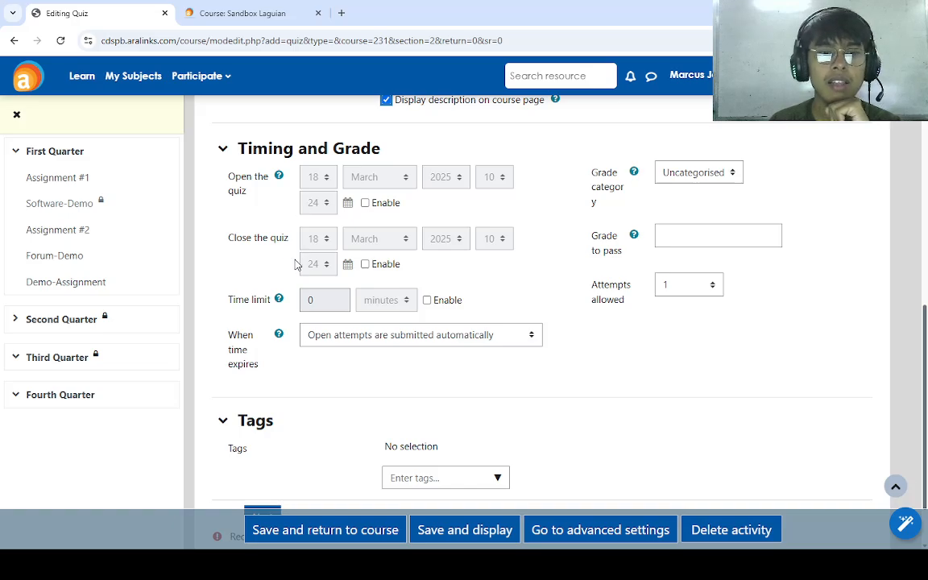
{"action": "left_click", "coordinate": [366, 204]}
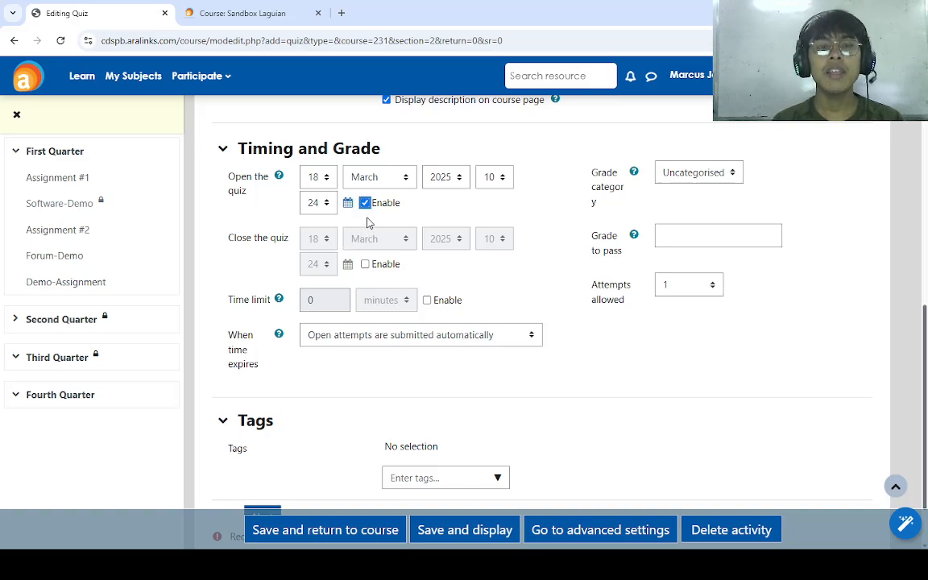
{"action": "left_click", "coordinate": [327, 180]}
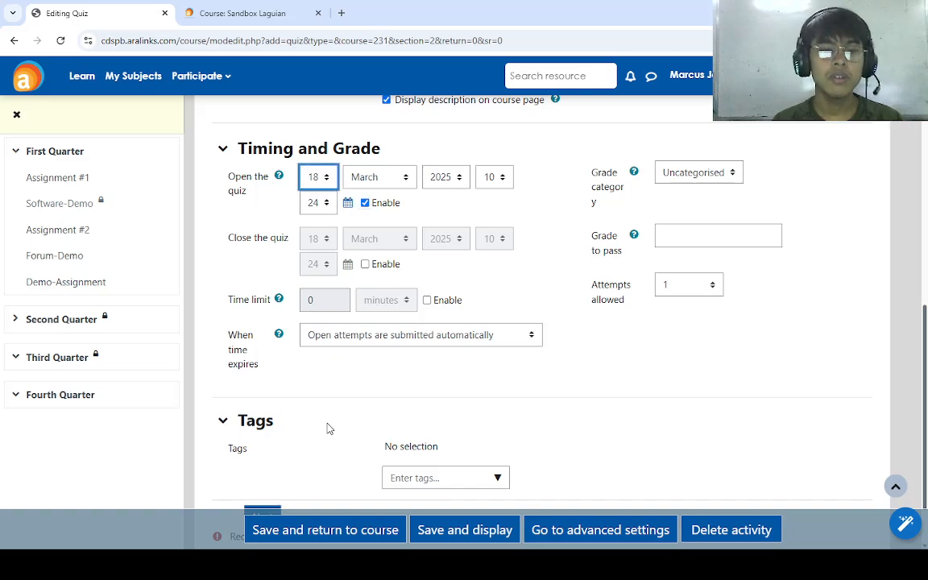
{"action": "key", "text": "Down"}
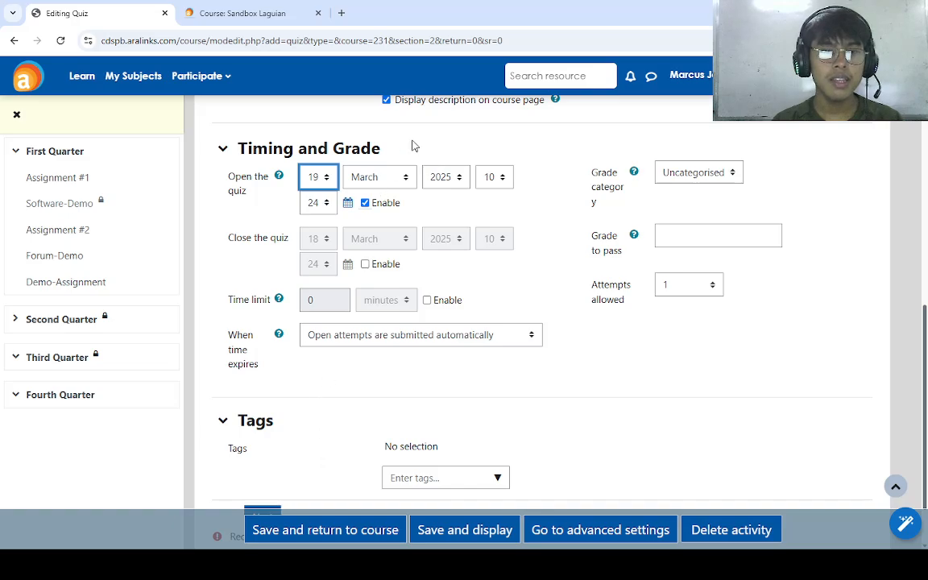
{"action": "left_click", "coordinate": [438, 200]}
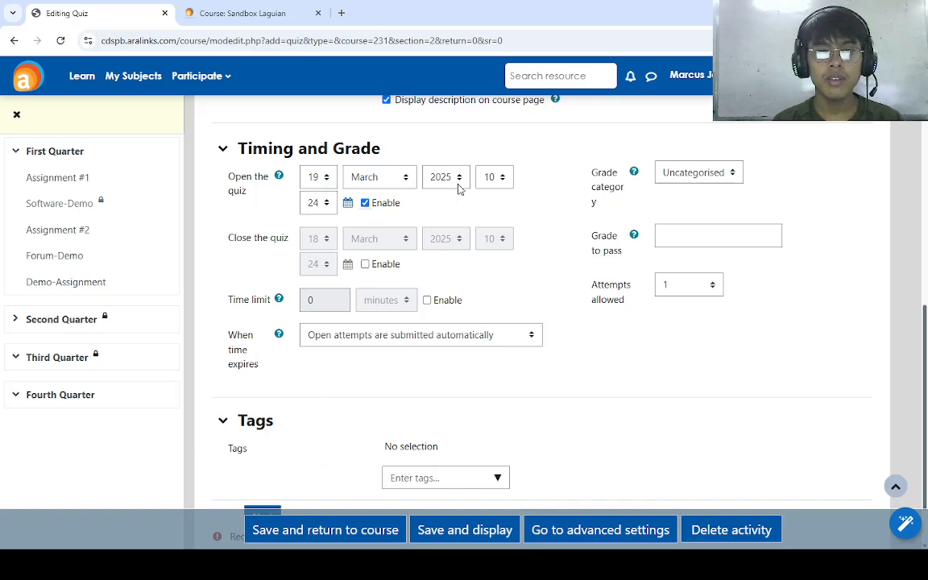
Set the quiz's opening time to 00:00.
{"action": "left_click", "coordinate": [498, 179]}
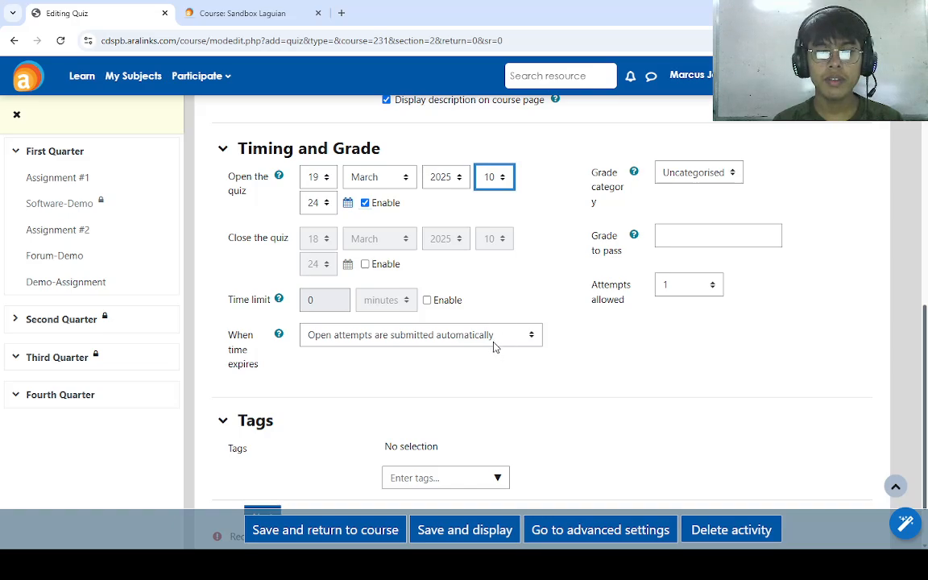
{"action": "key", "text": "0"}
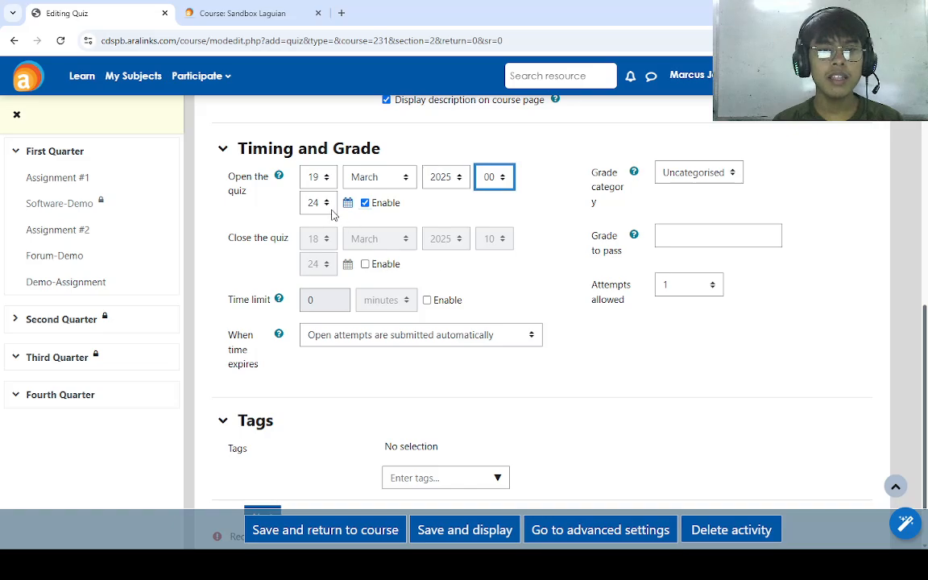
{"action": "key", "text": "Tab"}
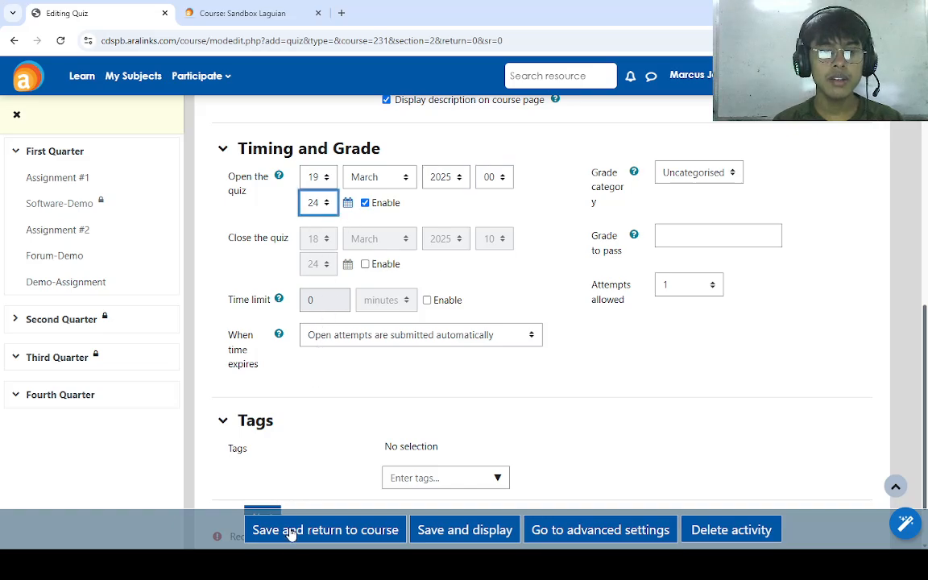
{"action": "scroll", "coordinate": [321, 460], "scroll_direction": "up", "scroll_amount": 3}
{"action": "scroll", "coordinate": [331, 389], "scroll_direction": "down", "scroll_amount": 2}
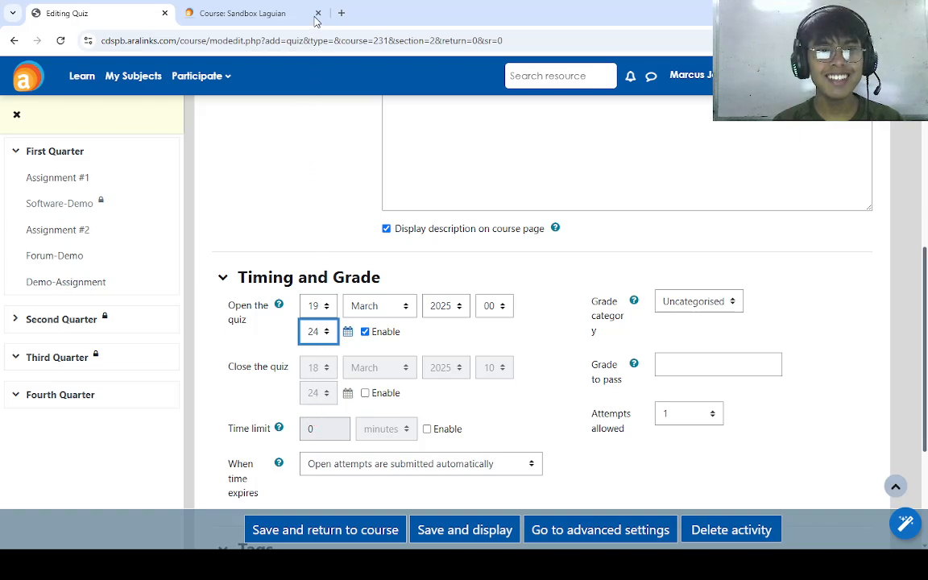
{"action": "key", "text": "3"}
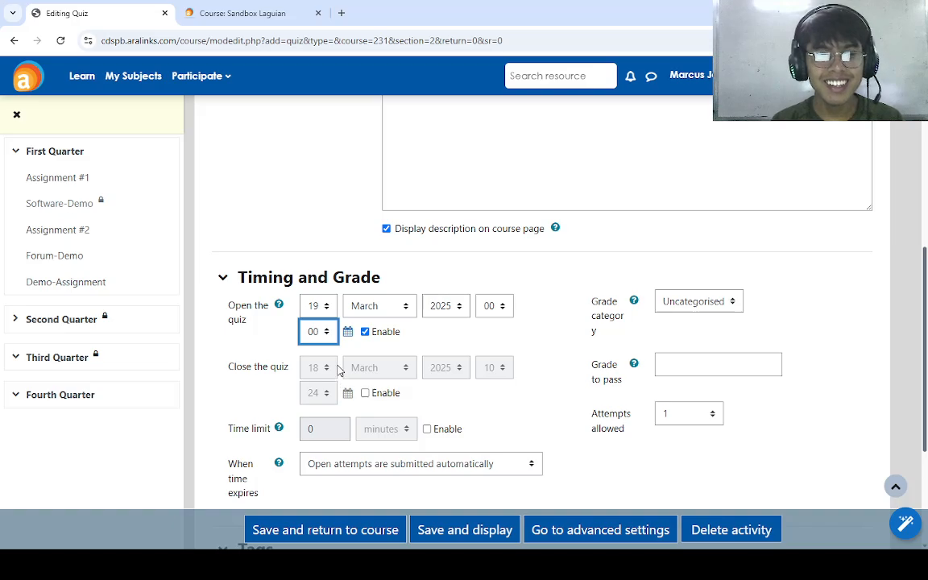
{"action": "key", "text": "0"}
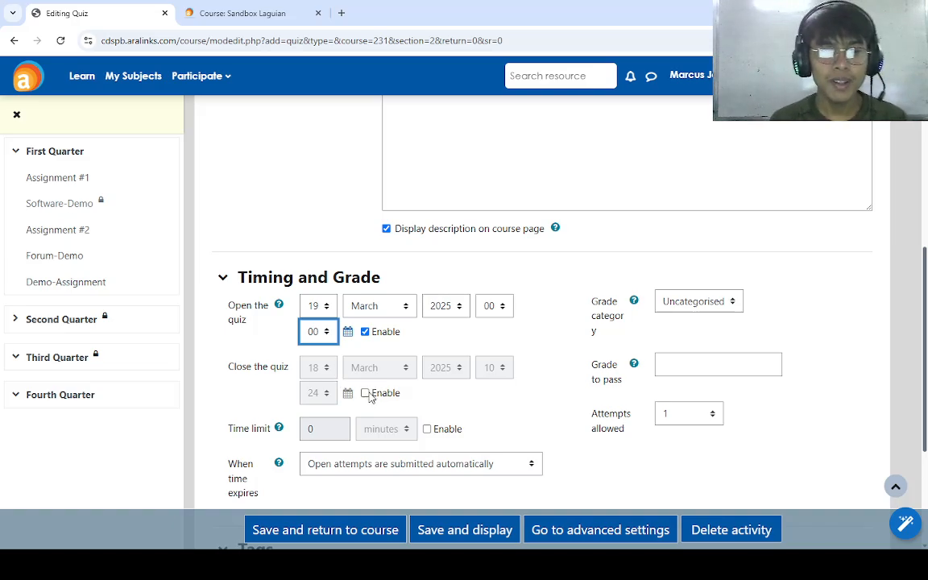
Enable the quiz's closing date and set its day to 19 in March 2025.
{"action": "left_click", "coordinate": [365, 393]}
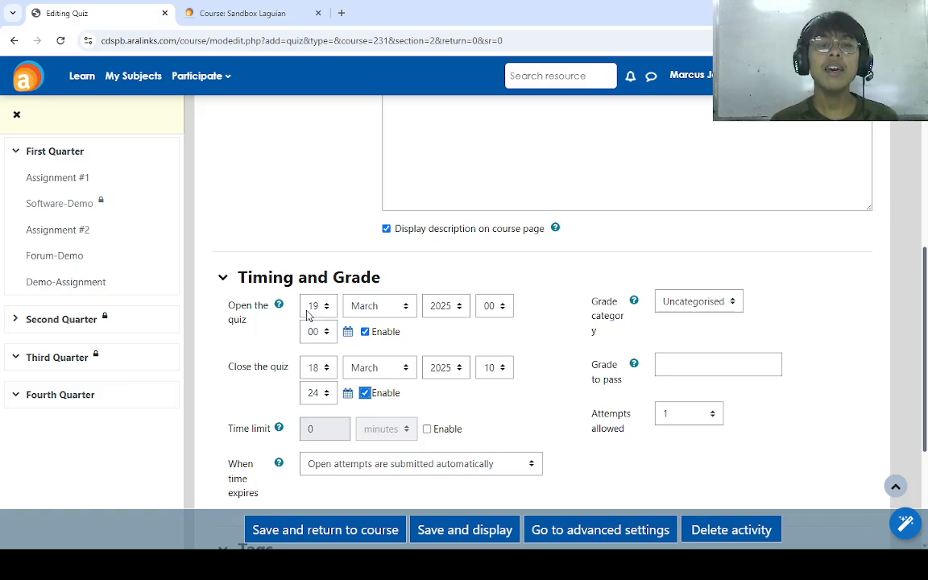
{"action": "left_click", "coordinate": [321, 368]}
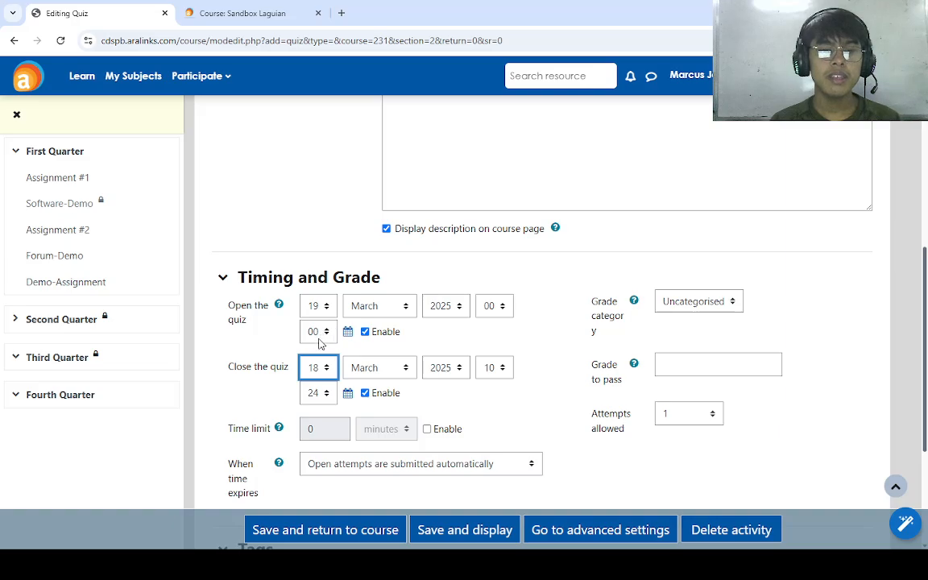
{"action": "left_click", "coordinate": [242, 348]}
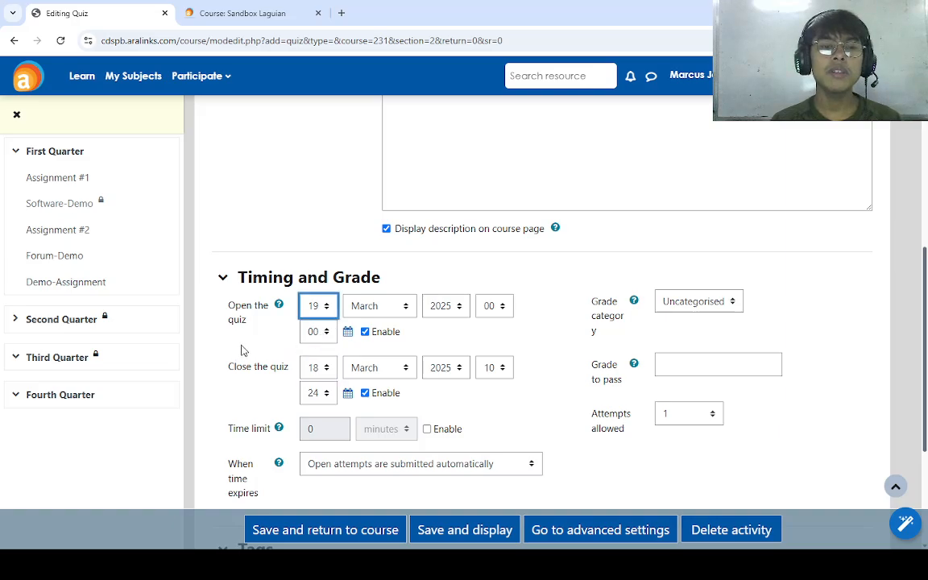
{"action": "left_click", "coordinate": [327, 368]}
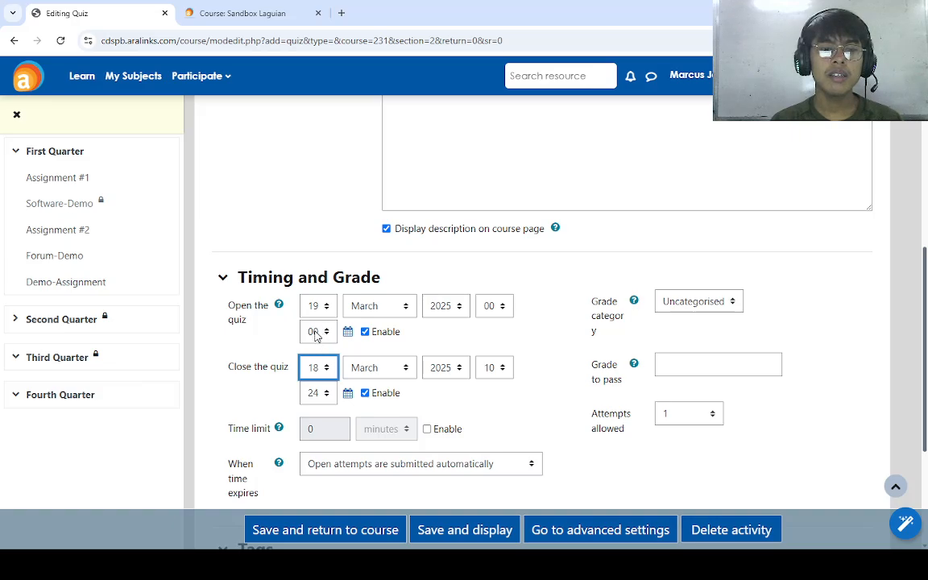
{"action": "key", "text": "Down"}
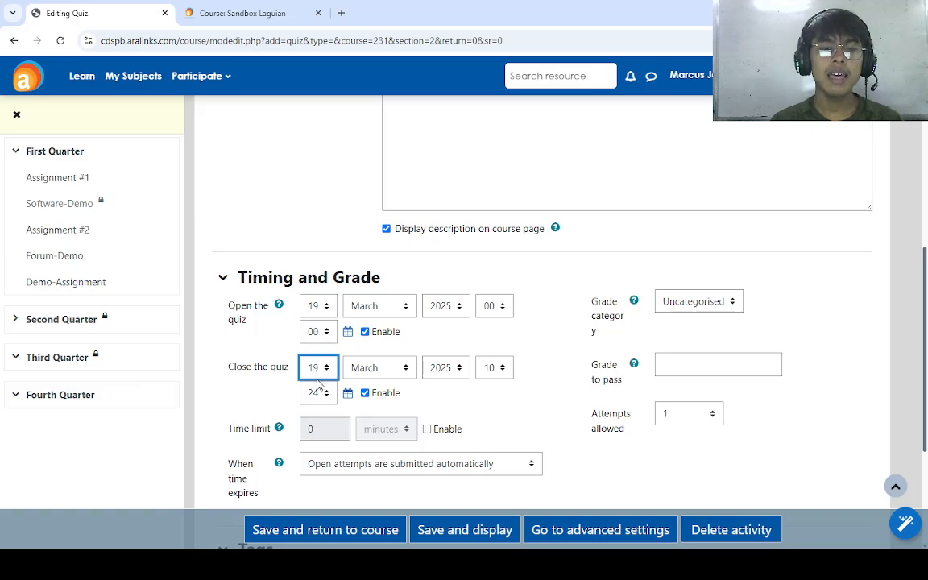
Set the quiz's closing time to 23:00.
{"action": "left_click", "coordinate": [494, 369]}
{"action": "left_click", "coordinate": [461, 371]}
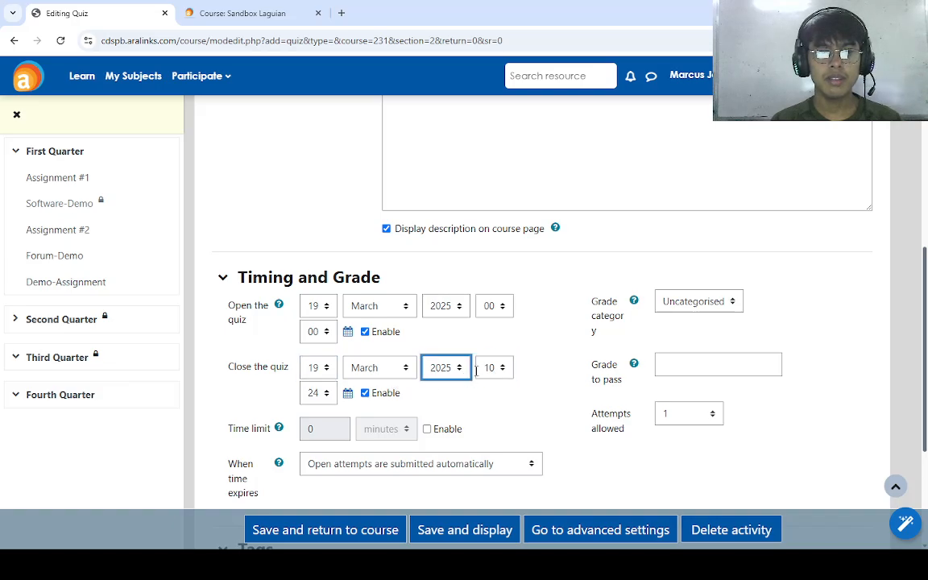
{"action": "left_click", "coordinate": [489, 368]}
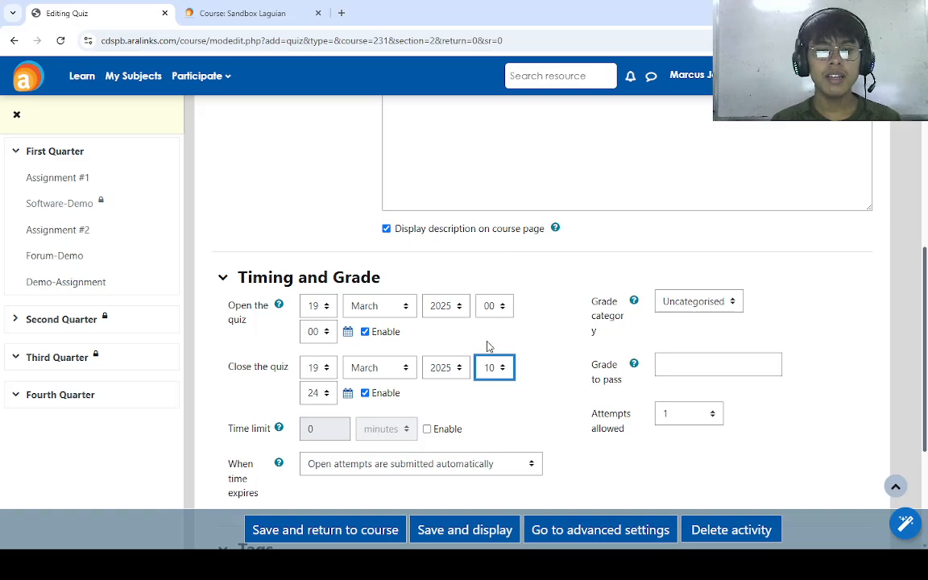
{"action": "left_click", "coordinate": [486, 349]}
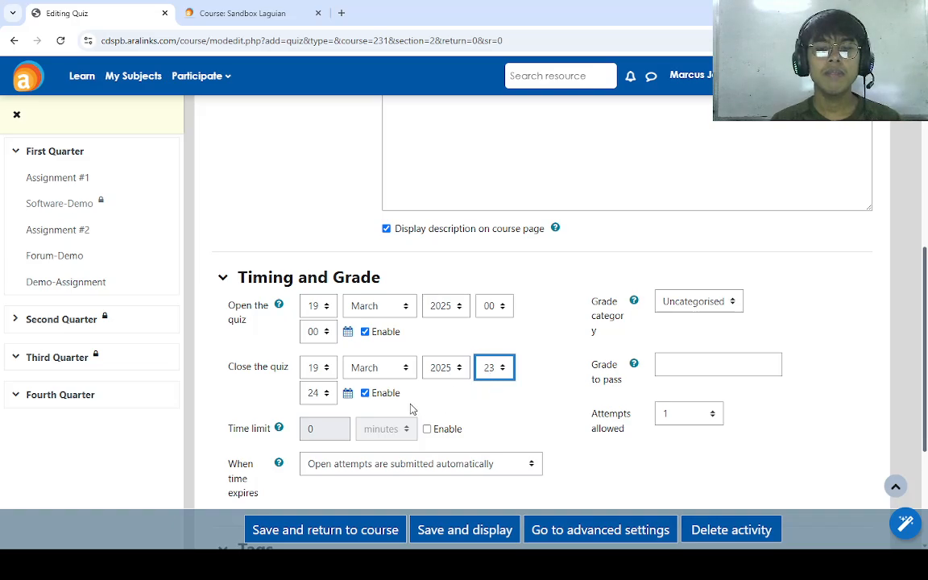
{"action": "key", "text": "Tab"}
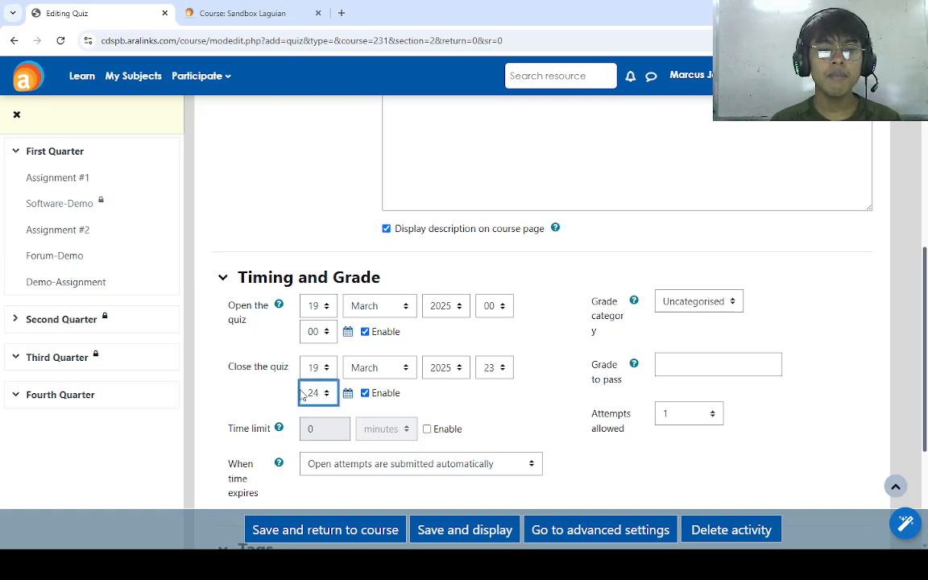
{"action": "left_click", "coordinate": [311, 37]}
{"action": "left_click", "coordinate": [466, 415]}
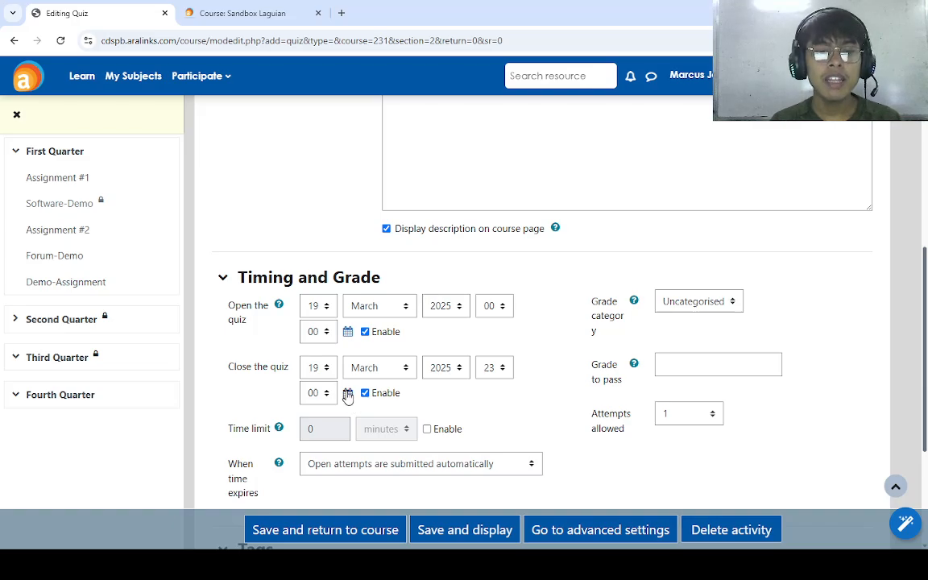
Set the quiz's closing date to 20 March 2025.
{"action": "left_click", "coordinate": [348, 395]}
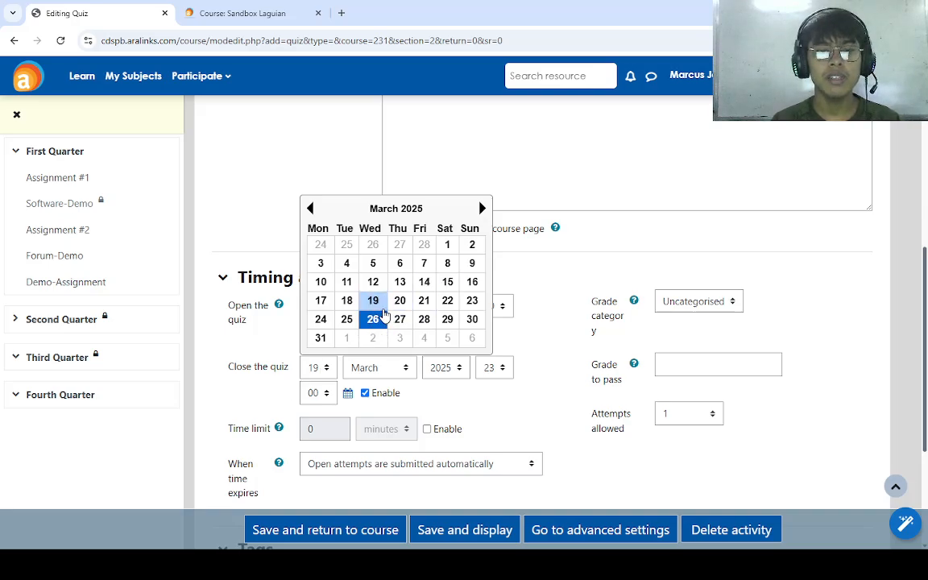
{"action": "left_click", "coordinate": [400, 301]}
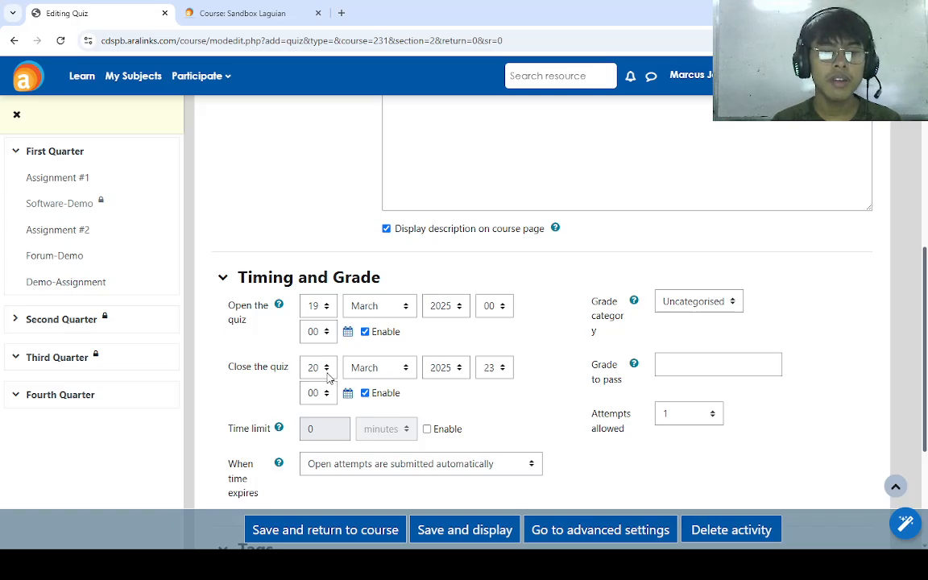
Enable the quiz's time limit and set it to 20 minutes.
{"action": "scroll", "coordinate": [376, 346], "scroll_direction": "down", "scroll_amount": 2}
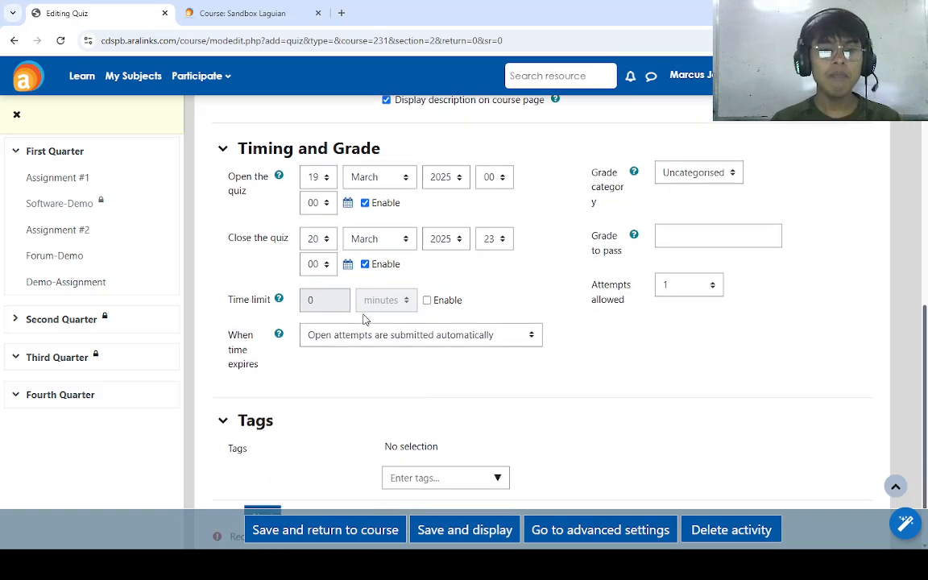
{"action": "left_click", "coordinate": [427, 300]}
{"action": "left_click", "coordinate": [391, 303]}
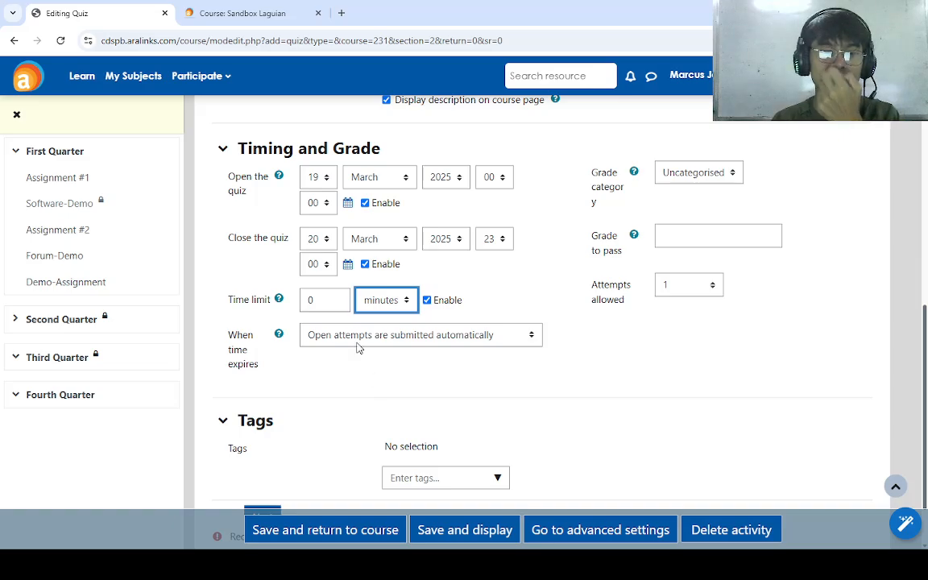
{"action": "left_click", "coordinate": [330, 295]}
{"action": "key", "text": "BackSpace"}
{"action": "type", "text": "20"}
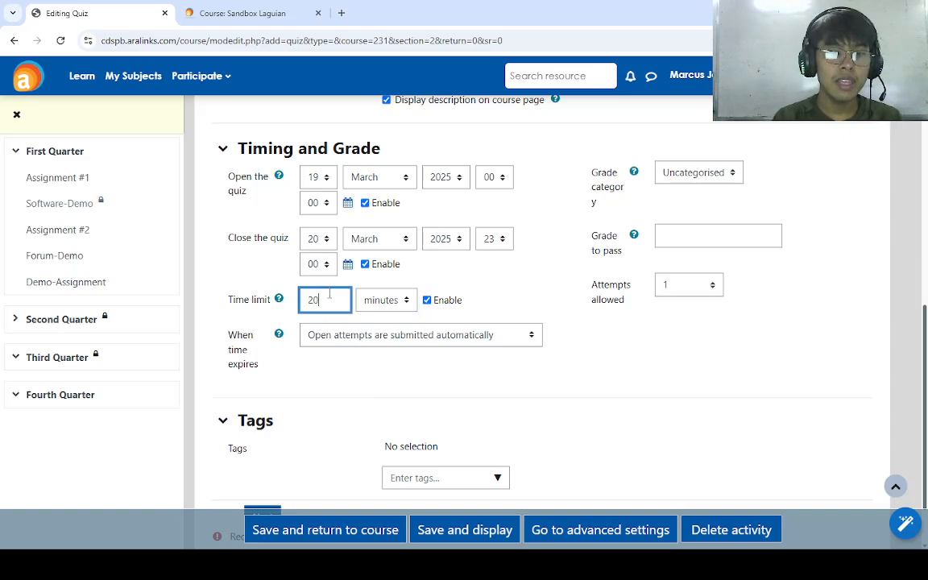
Review the available choices for handling open attempts when the quiz time expires.
{"action": "left_click", "coordinate": [427, 336]}
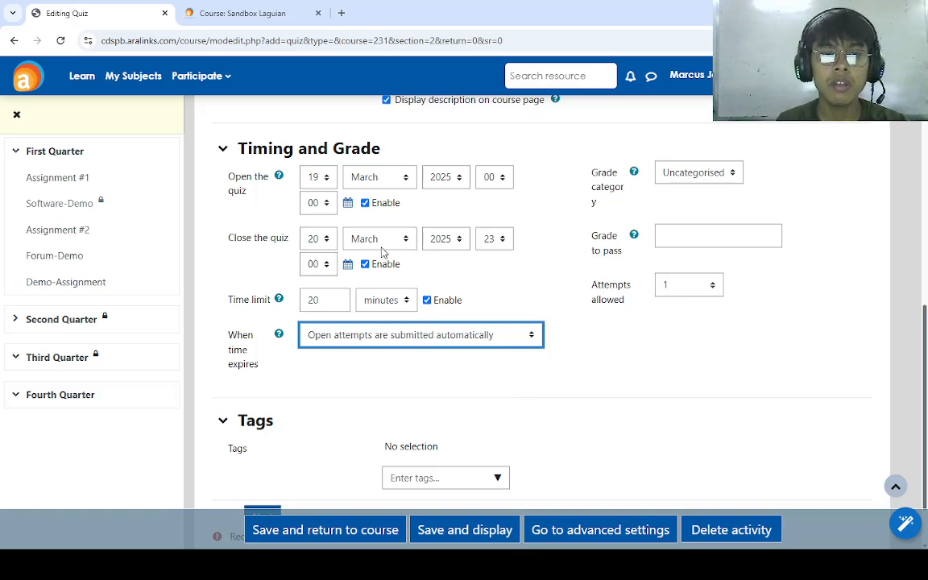
{"action": "left_click", "coordinate": [466, 268]}
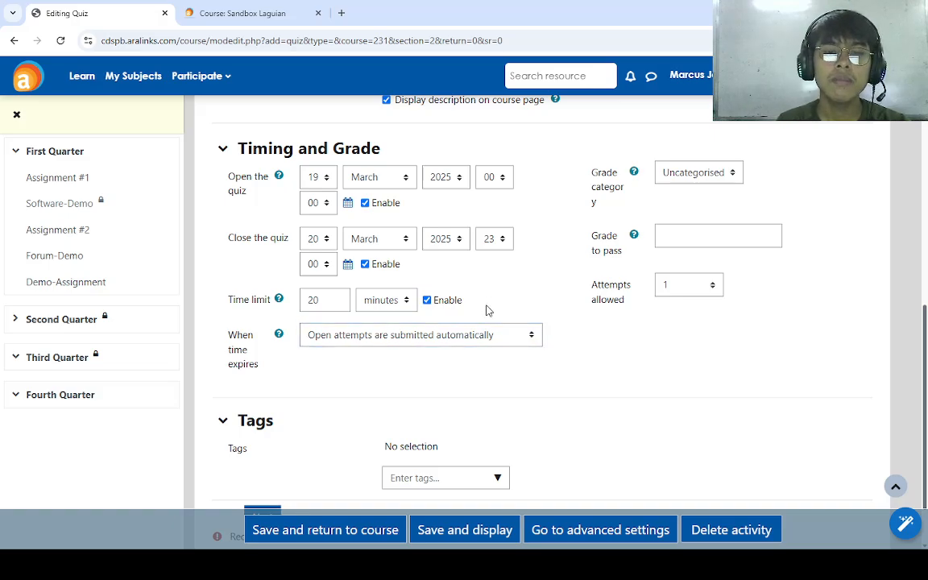
{"action": "left_click", "coordinate": [498, 340]}
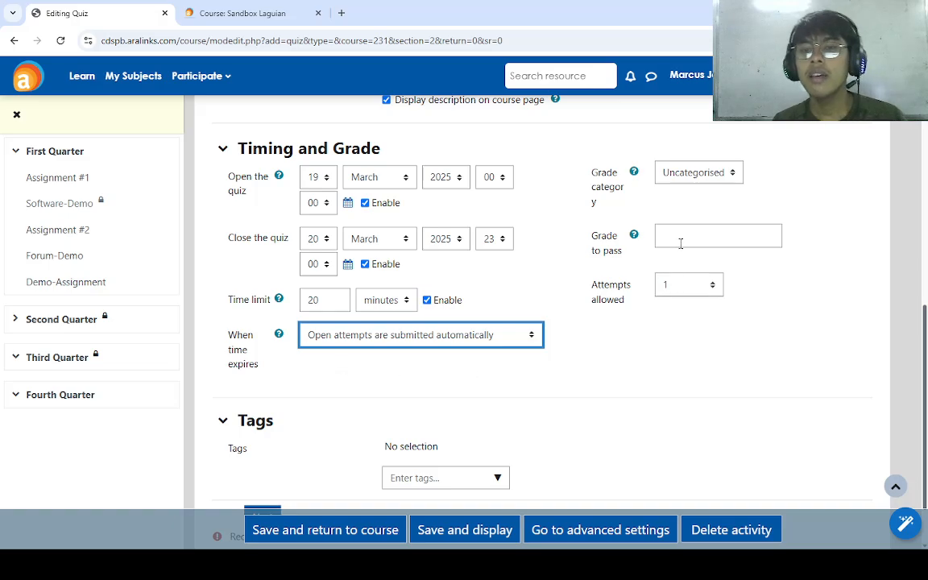
{"action": "scroll", "coordinate": [628, 250], "scroll_direction": "up", "scroll_amount": 1}
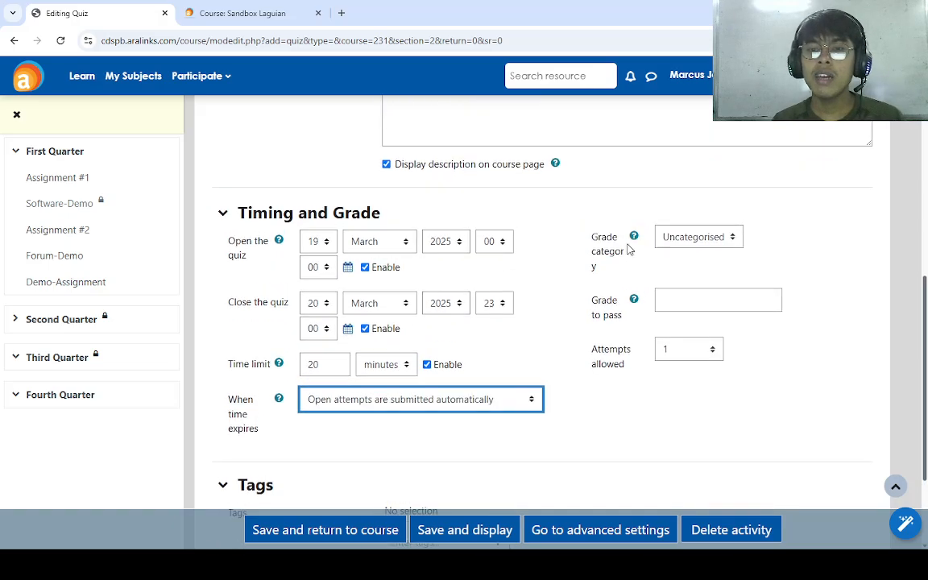
{"action": "left_click", "coordinate": [695, 258]}
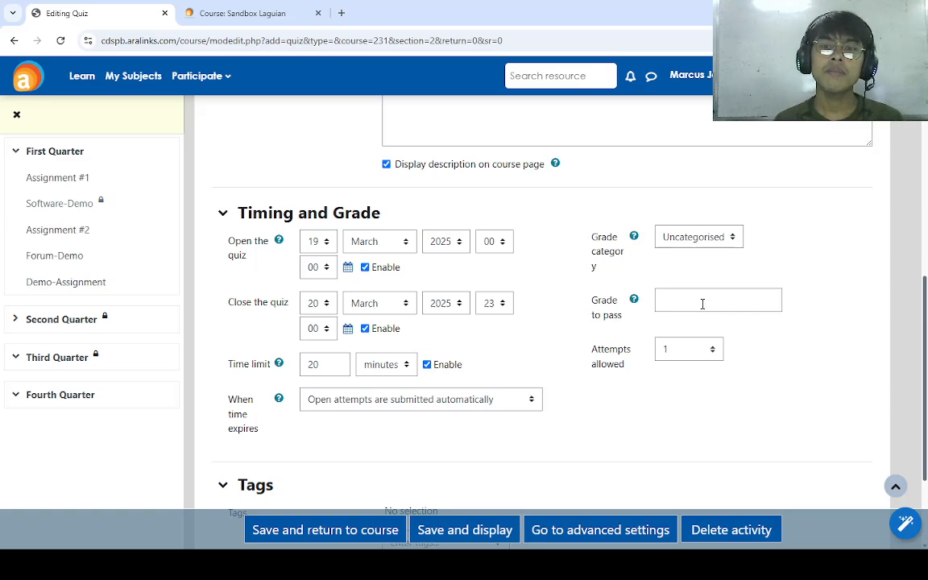
Set the quiz's grade to pass to 7.
{"action": "left_click", "coordinate": [691, 302]}
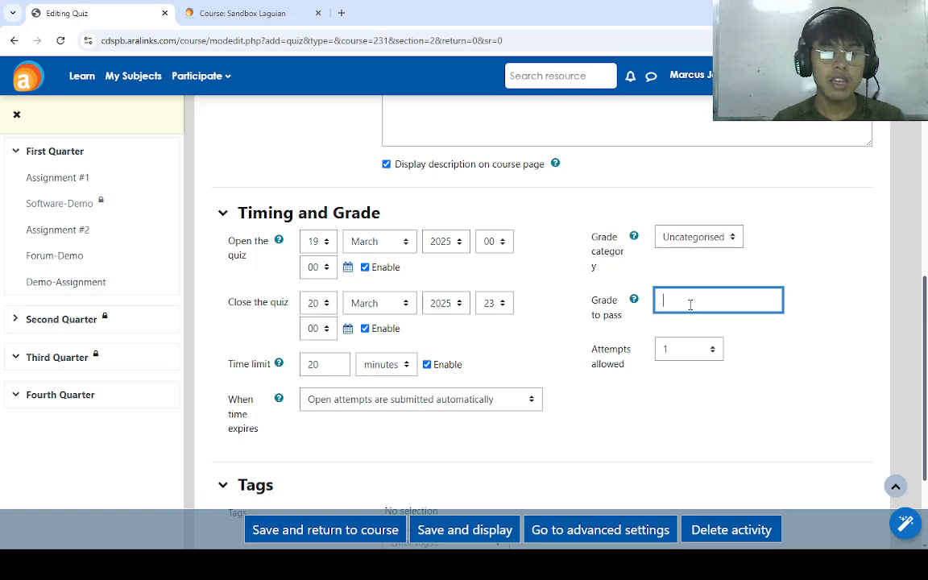
{"action": "type", "text": "5"}
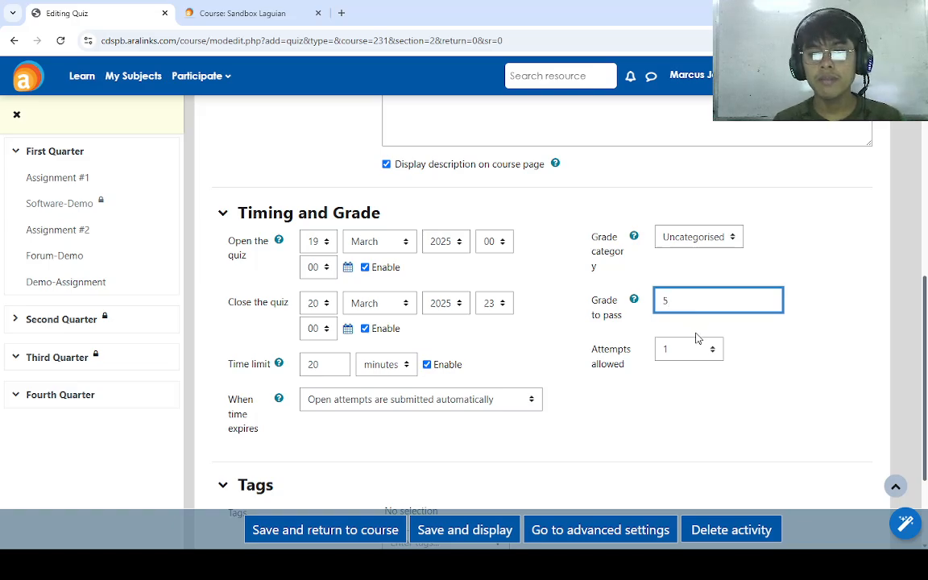
{"action": "left_click", "coordinate": [698, 348]}
{"action": "left_click", "coordinate": [783, 346]}
{"action": "left_click", "coordinate": [706, 303]}
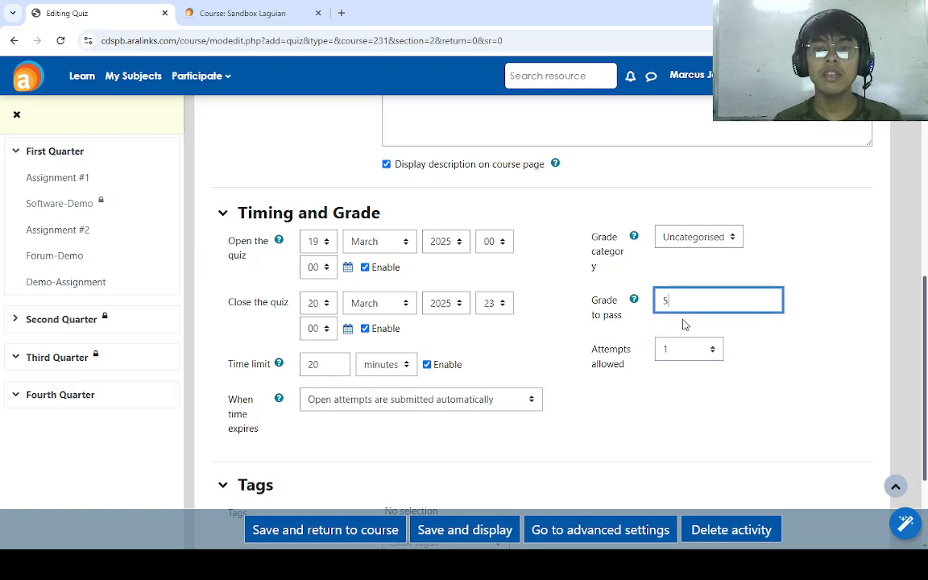
{"action": "key", "text": "BackSpace"}
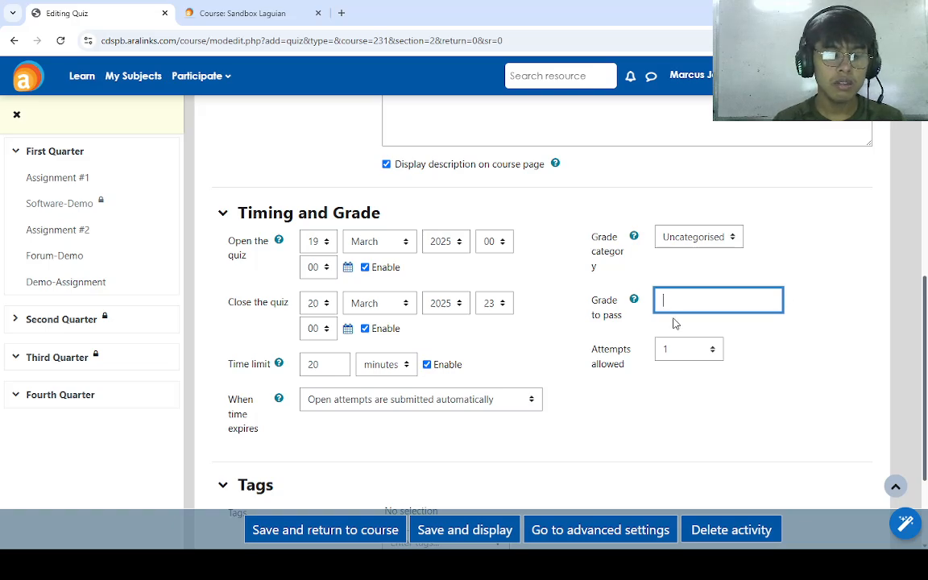
{"action": "type", "text": "7"}
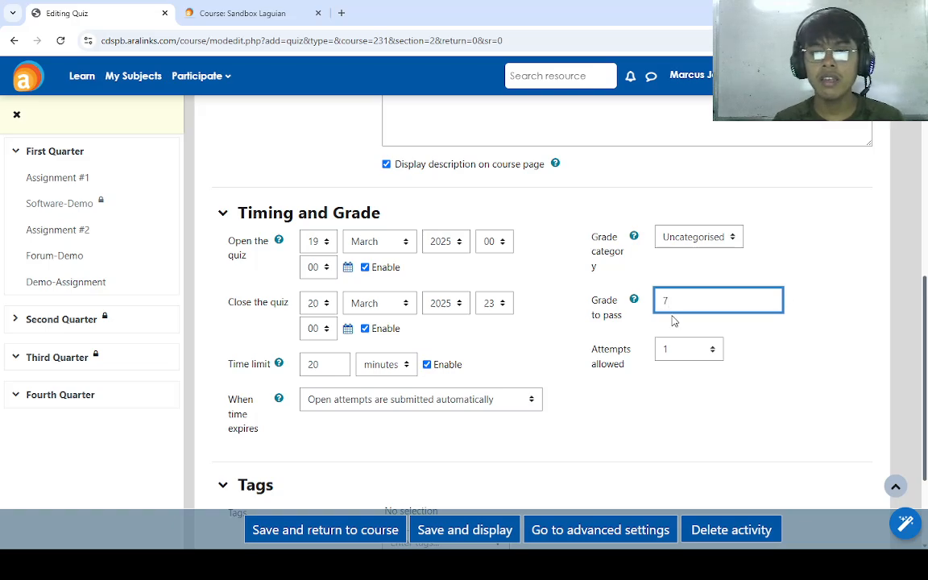
Check which tags are available for the quiz without assigning any.
{"action": "scroll", "coordinate": [677, 314], "scroll_direction": "down", "scroll_amount": 2}
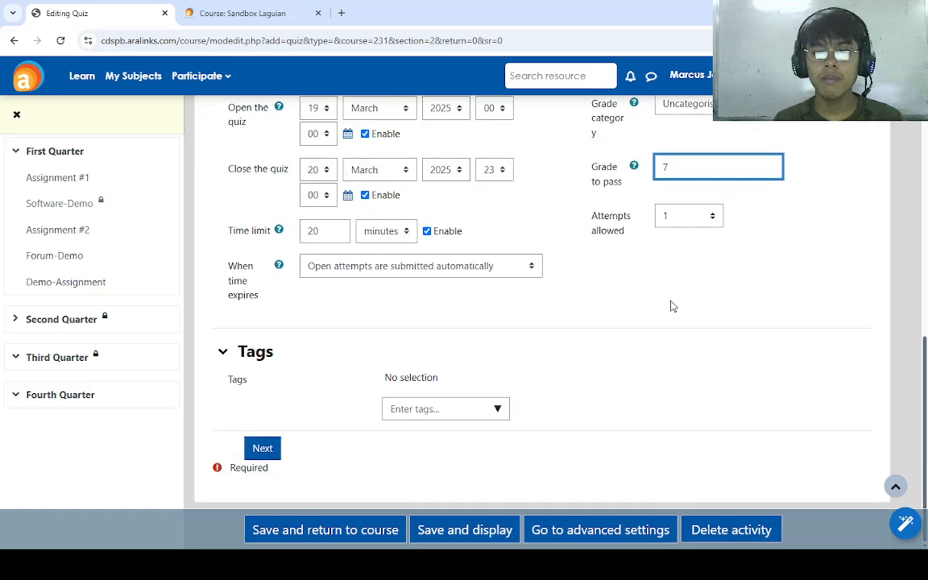
{"action": "left_click", "coordinate": [496, 410]}
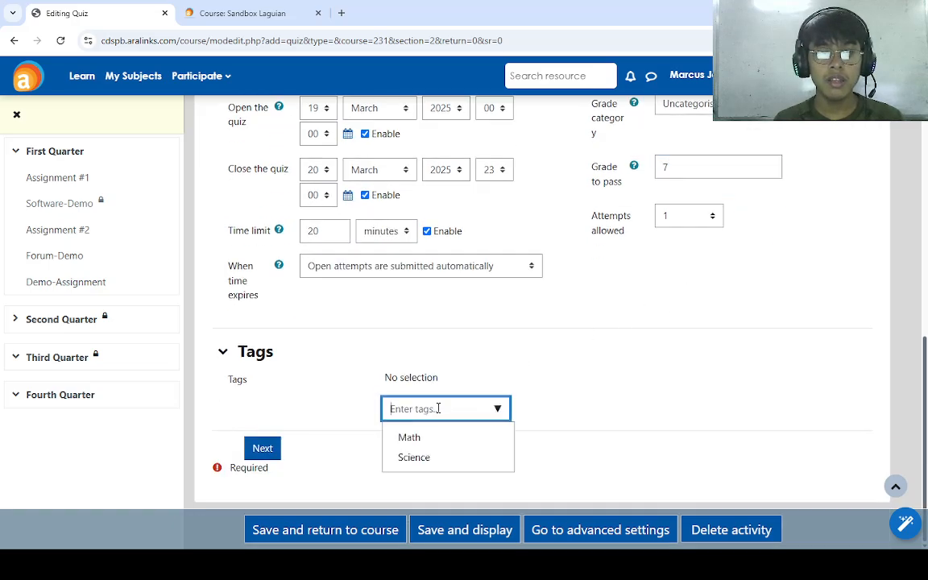
{"action": "left_click", "coordinate": [528, 339]}
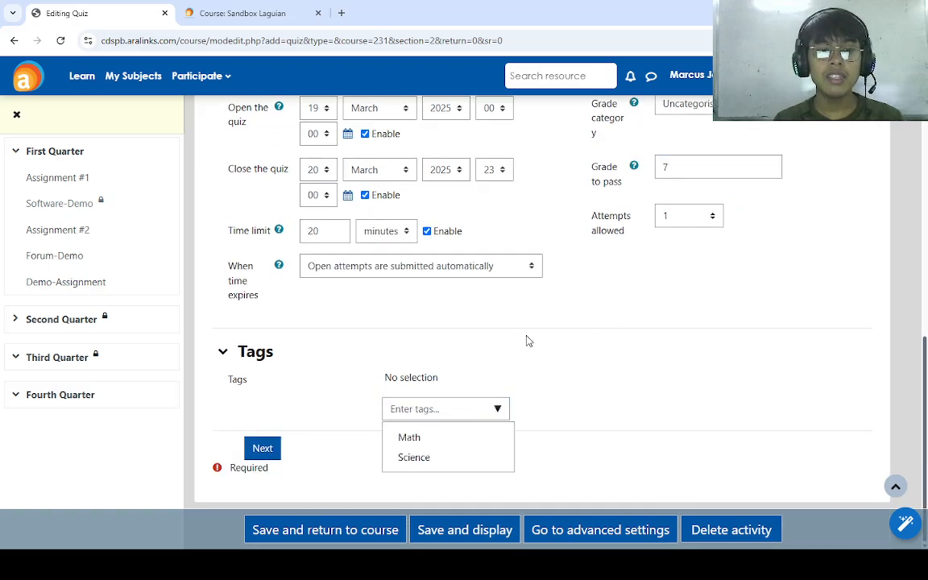
{"action": "left_click", "coordinate": [497, 412]}
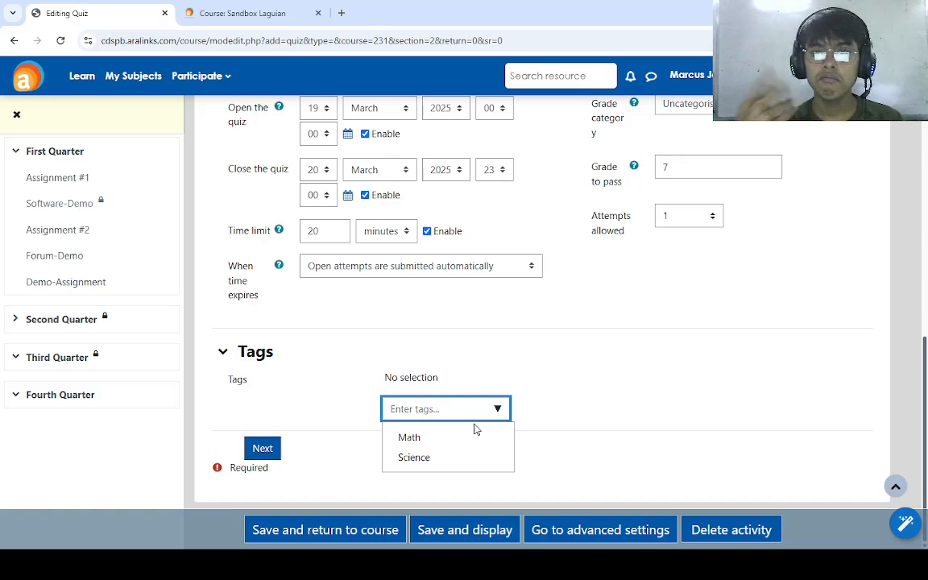
{"action": "left_click", "coordinate": [348, 431]}
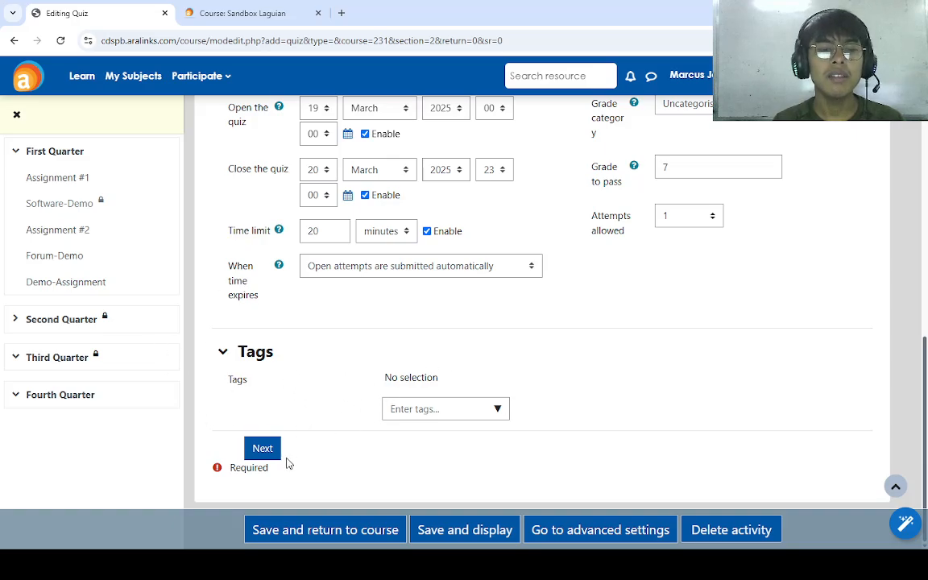
Look through the quiz's further settings for review options, access restrictions and activity completion, and return to the previous settings.
{"action": "left_click", "coordinate": [263, 448]}
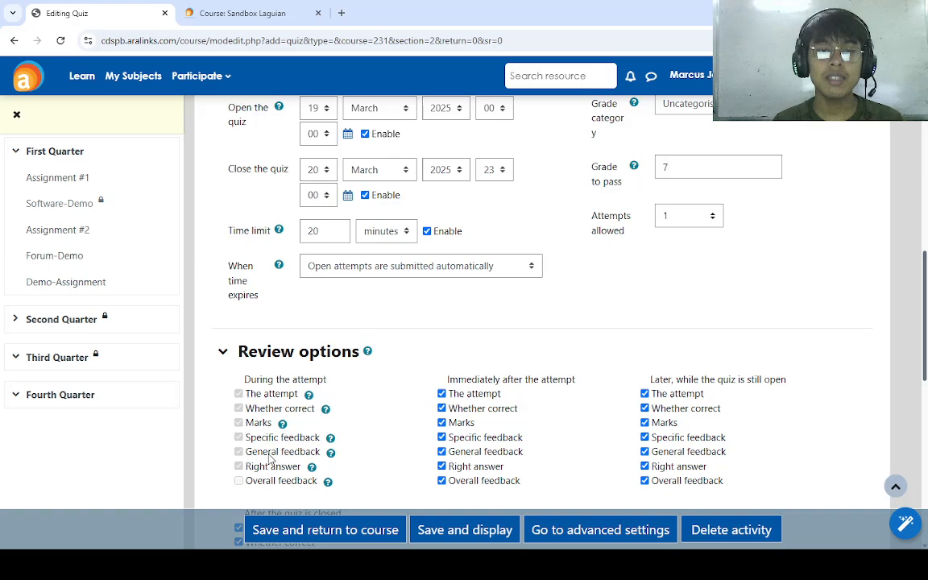
{"action": "scroll", "coordinate": [375, 390], "scroll_direction": "down", "scroll_amount": 2}
{"action": "scroll", "coordinate": [376, 390], "scroll_direction": "down", "scroll_amount": 2}
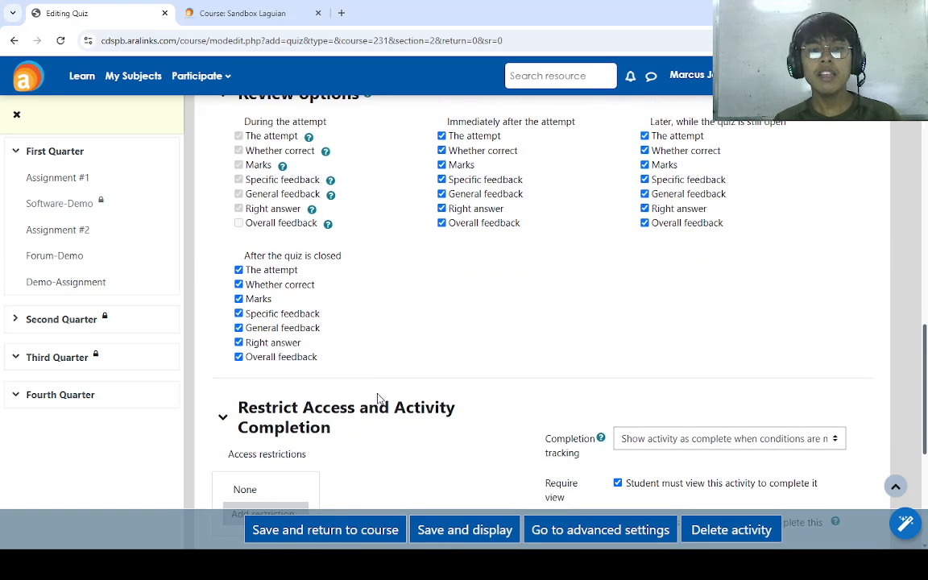
{"action": "scroll", "coordinate": [377, 396], "scroll_direction": "down", "scroll_amount": 2}
{"action": "scroll", "coordinate": [379, 402], "scroll_direction": "down", "scroll_amount": 3}
{"action": "scroll", "coordinate": [447, 283], "scroll_direction": "up", "scroll_amount": 5}
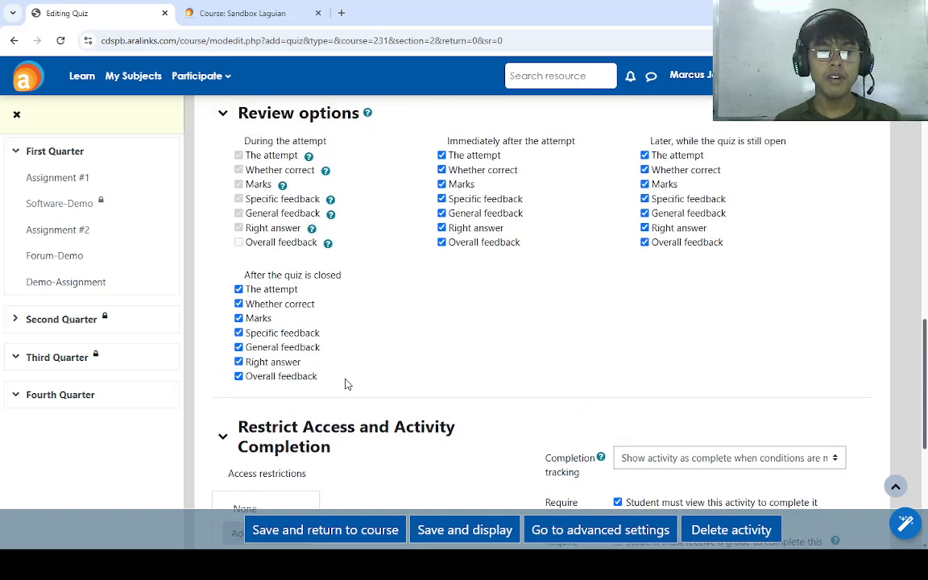
{"action": "scroll", "coordinate": [331, 451], "scroll_direction": "down", "scroll_amount": 4}
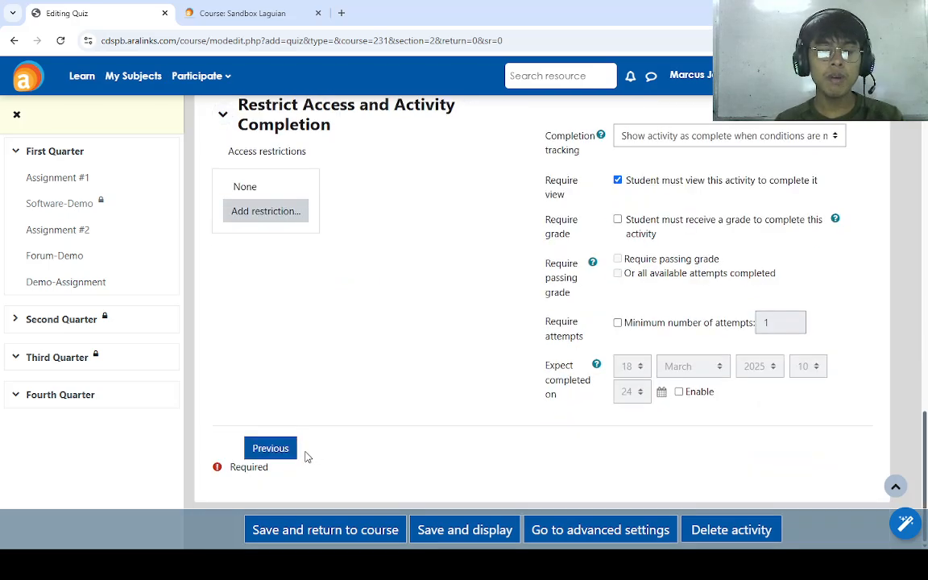
{"action": "left_click", "coordinate": [290, 452]}
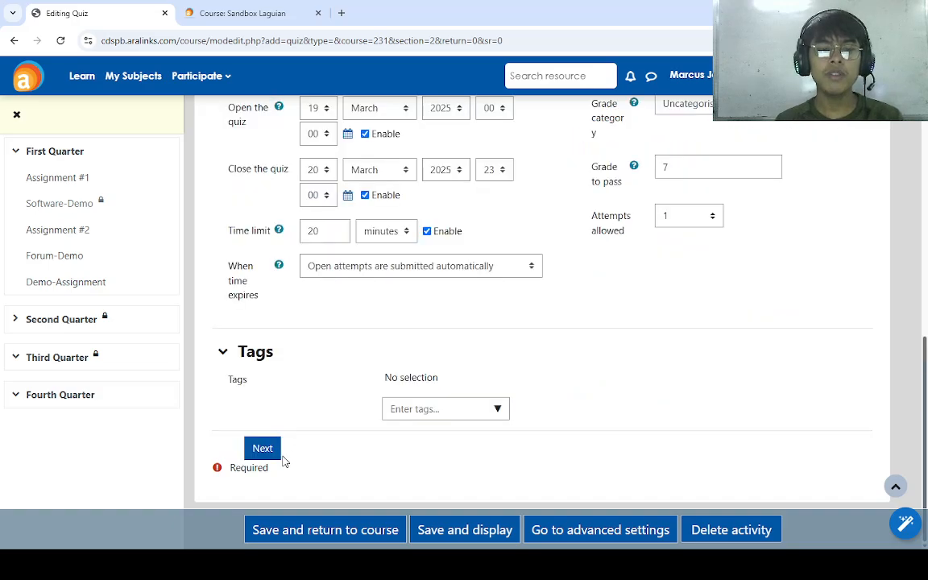
Reopen the quiz's further settings and disable every review option for the period immediately after the attempt.
{"action": "left_click", "coordinate": [278, 454]}
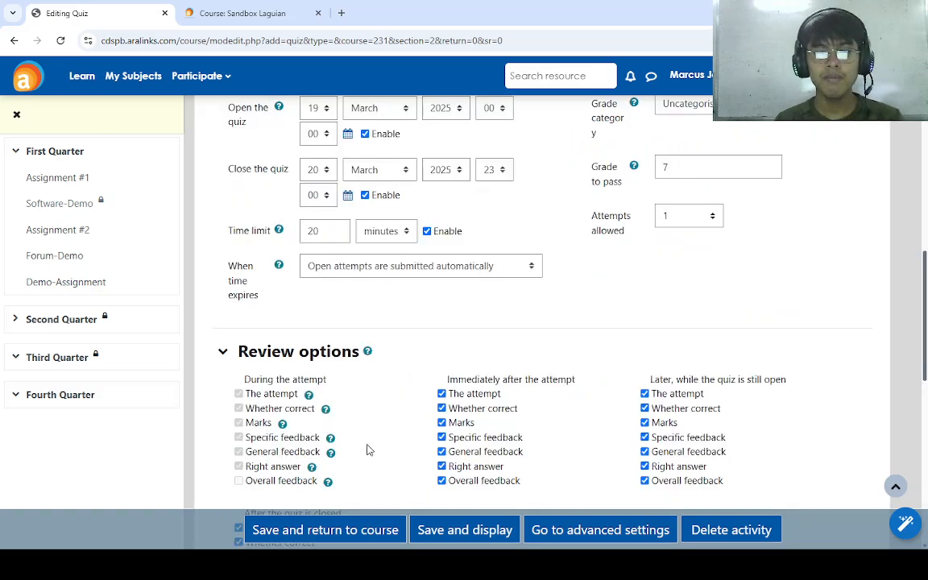
{"action": "scroll", "coordinate": [403, 427], "scroll_direction": "down", "scroll_amount": 2}
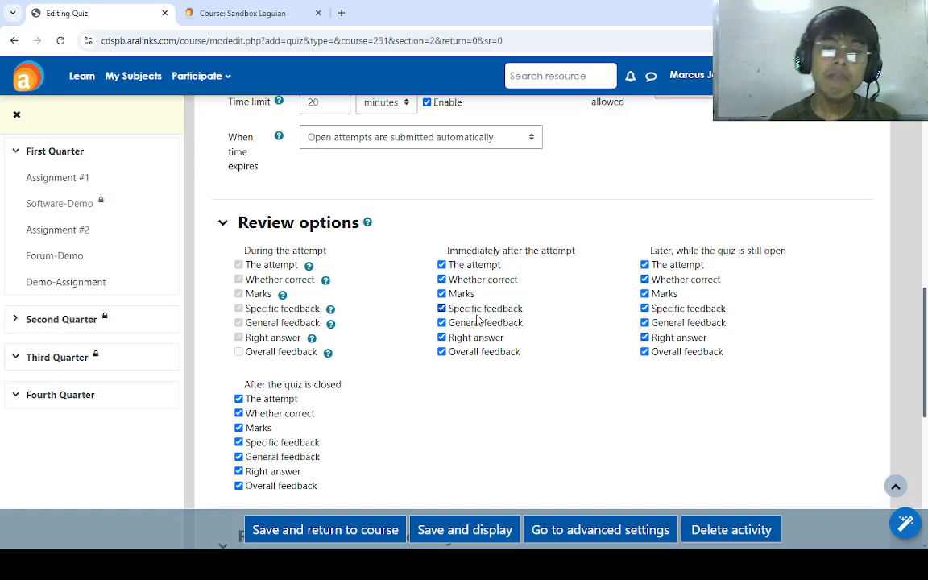
{"action": "left_click", "coordinate": [441, 338]}
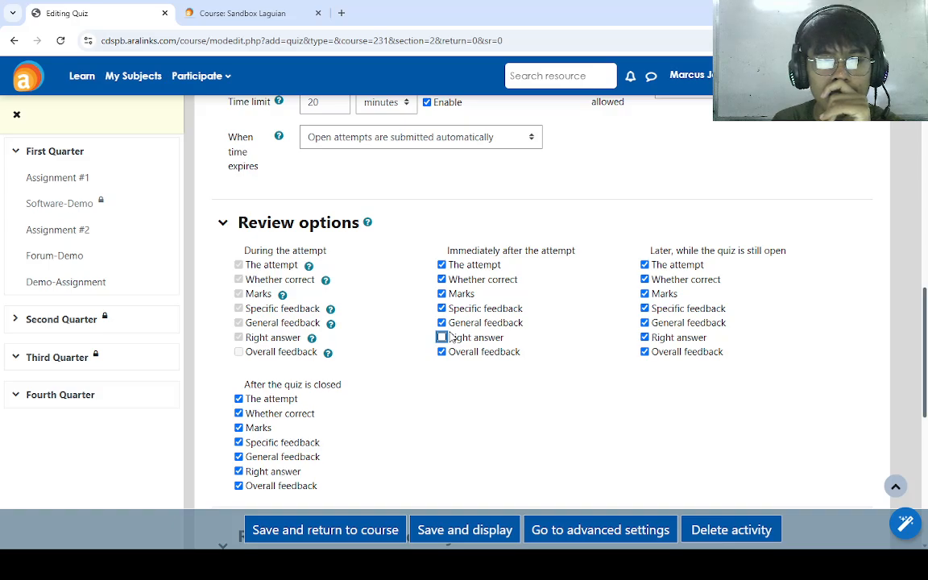
{"action": "left_click", "coordinate": [441, 323]}
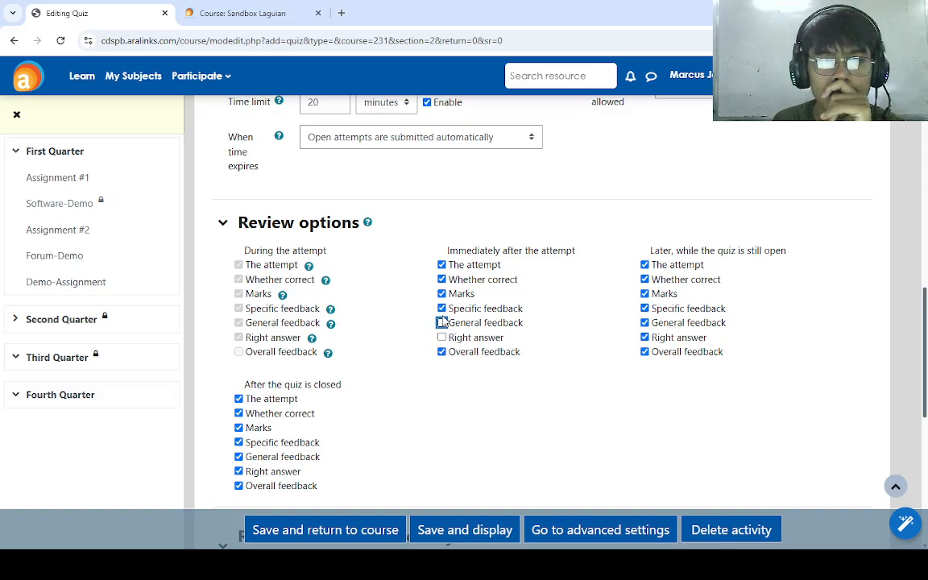
{"action": "left_click", "coordinate": [442, 308]}
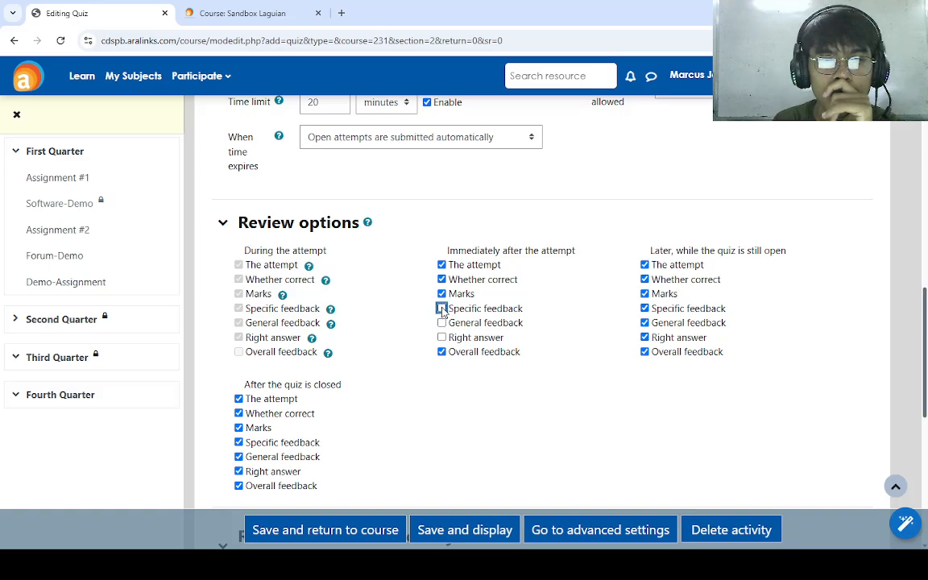
{"action": "left_click", "coordinate": [442, 294]}
{"action": "left_click", "coordinate": [441, 280]}
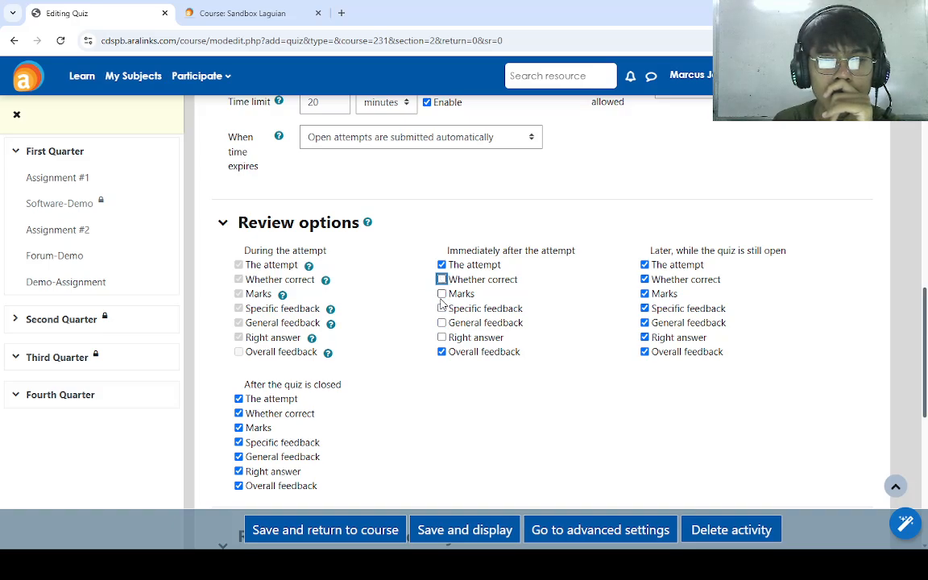
{"action": "left_click", "coordinate": [443, 267]}
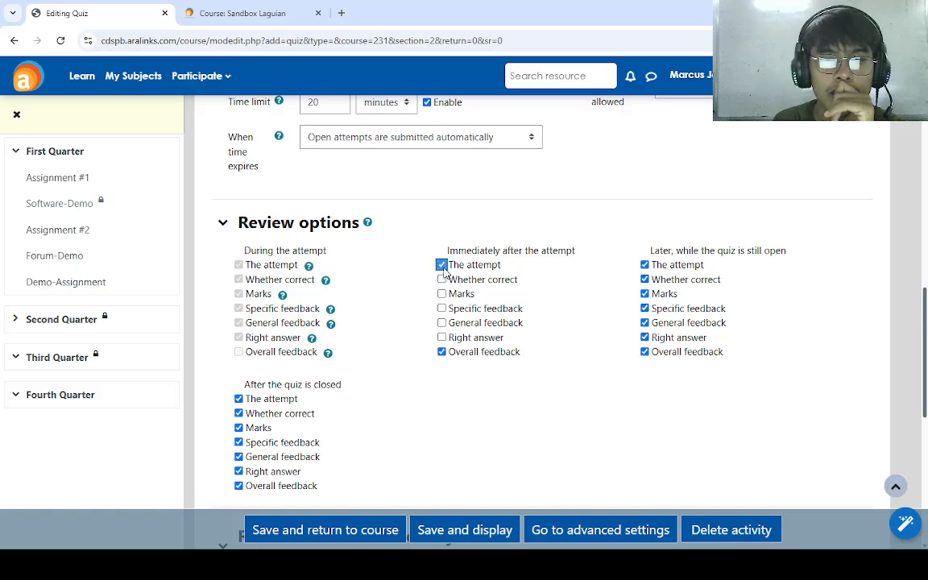
{"action": "left_click", "coordinate": [442, 265]}
{"action": "left_click", "coordinate": [441, 352]}
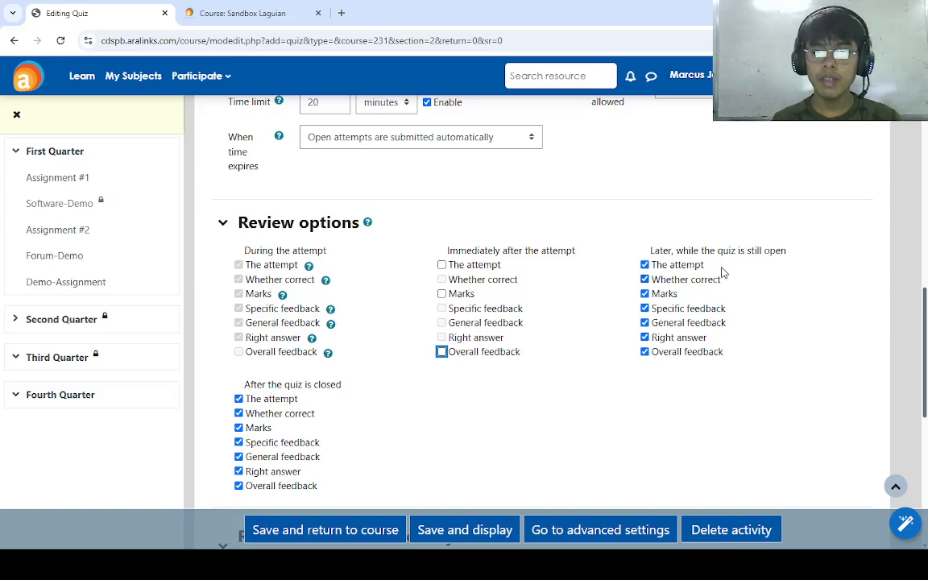
Disable the Right answer review option while the quiz is still open, keeping General feedback enabled.
{"action": "left_click", "coordinate": [648, 338]}
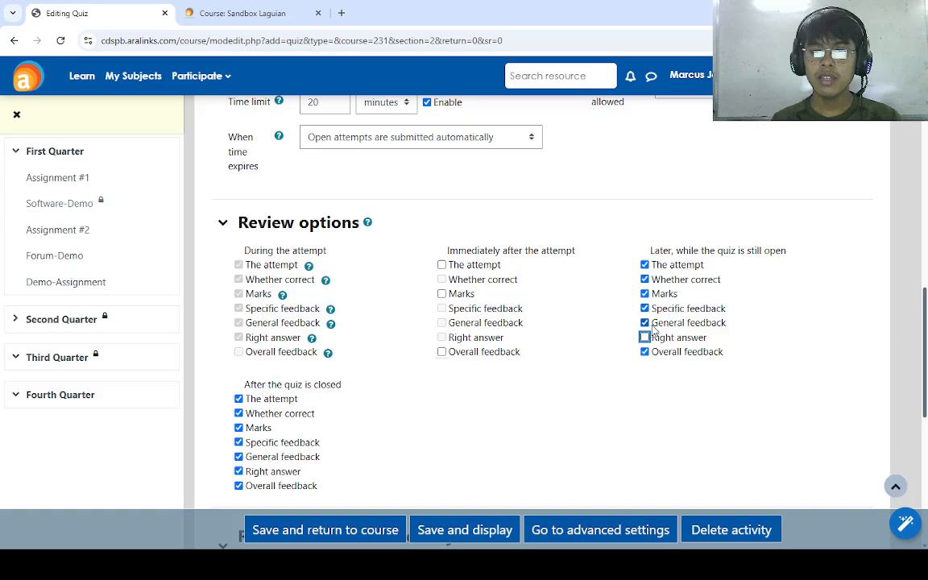
{"action": "left_click", "coordinate": [651, 324]}
{"action": "left_click", "coordinate": [646, 324]}
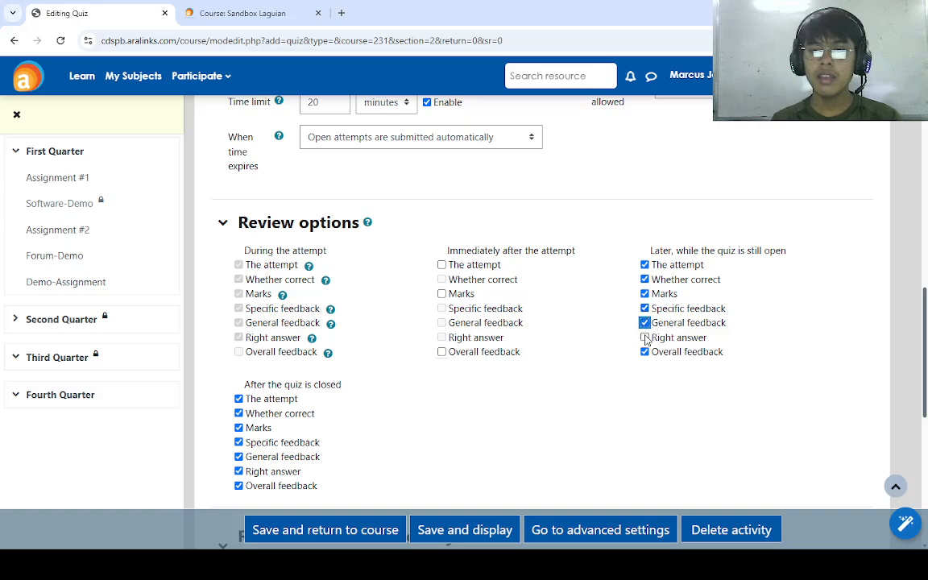
Disable all remaining review options for the period later, while the quiz is still open, including The attempt, Marks and Overall feedback.
{"action": "left_click", "coordinate": [646, 324]}
{"action": "left_click", "coordinate": [645, 309]}
{"action": "left_click", "coordinate": [645, 294]}
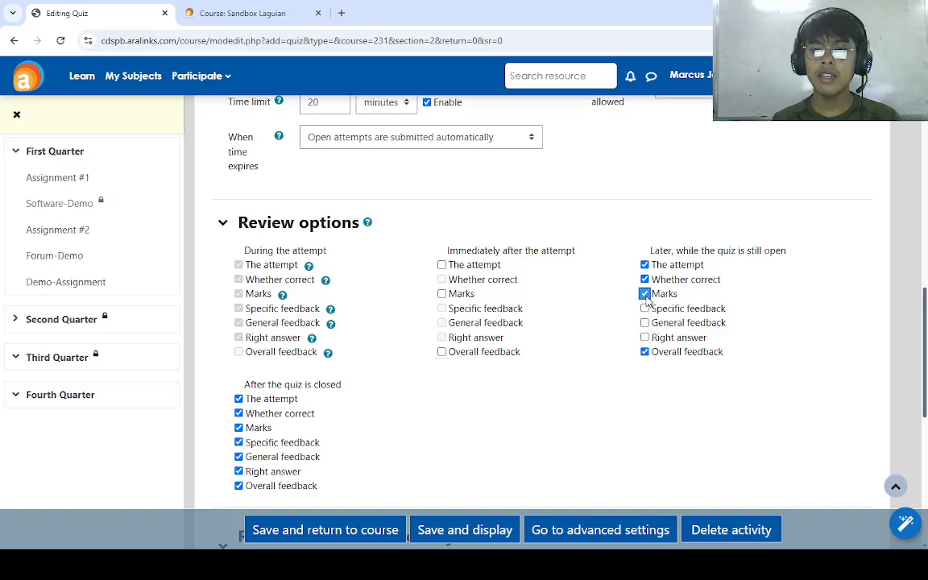
{"action": "left_click", "coordinate": [646, 280]}
{"action": "left_click", "coordinate": [645, 265]}
{"action": "left_click", "coordinate": [645, 352]}
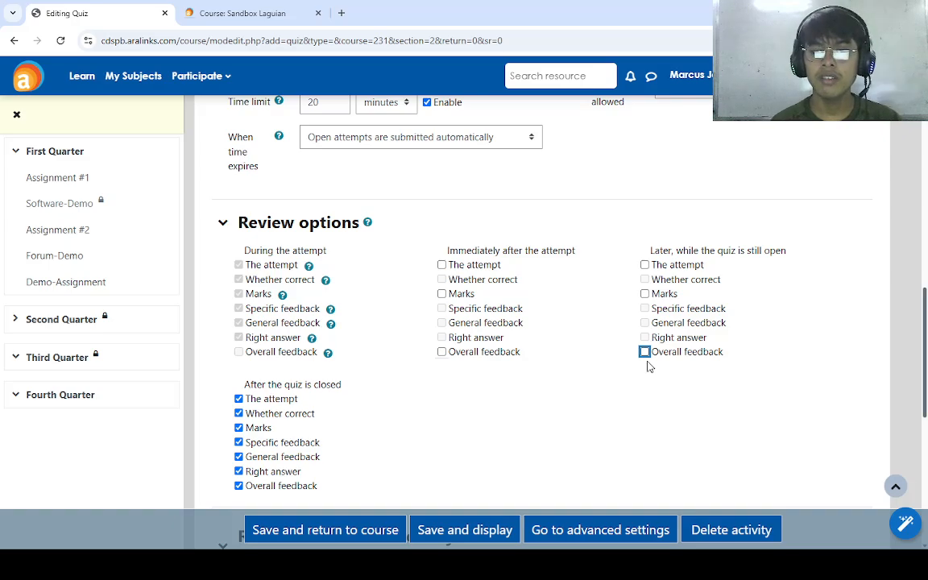
Add a date access restriction so that students must match the date from 18 March 2025, 00:00.
{"action": "scroll", "coordinate": [507, 411], "scroll_direction": "down", "scroll_amount": 3}
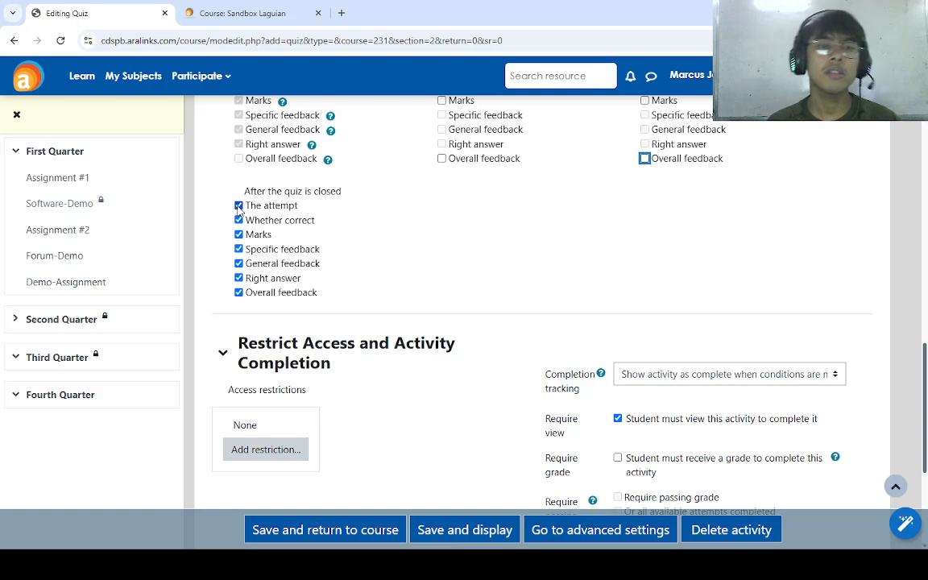
{"action": "scroll", "coordinate": [326, 228], "scroll_direction": "down", "scroll_amount": 1}
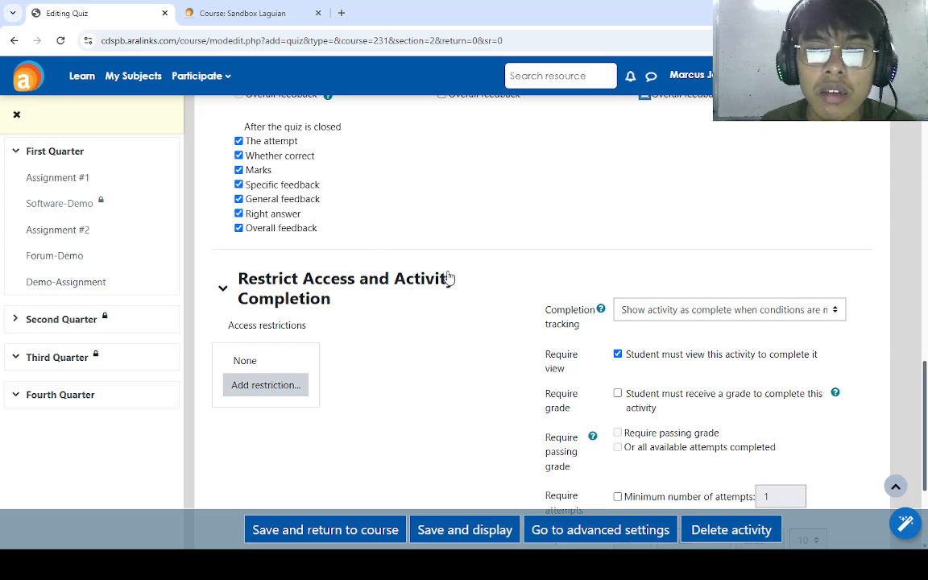
{"action": "scroll", "coordinate": [428, 294], "scroll_direction": "down", "scroll_amount": 1}
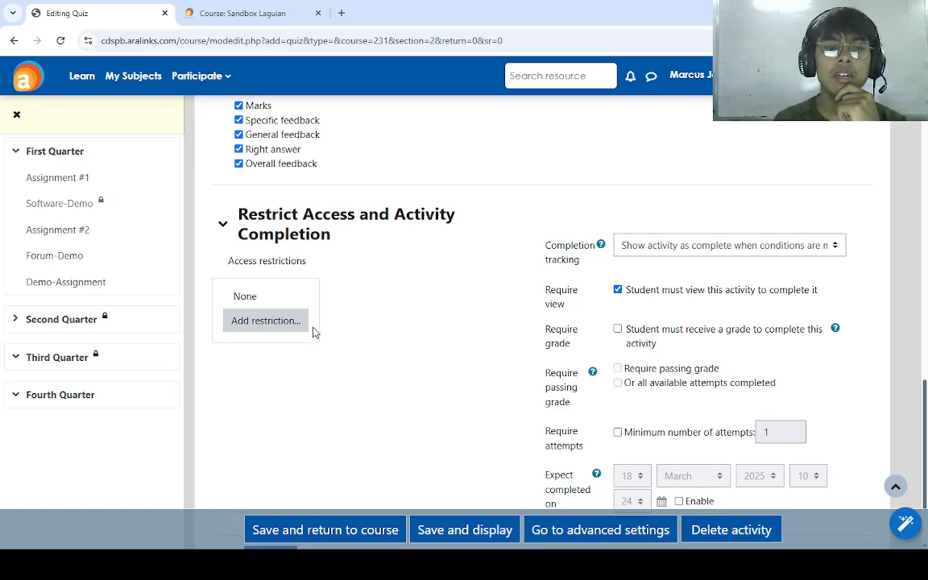
{"action": "left_click", "coordinate": [262, 321]}
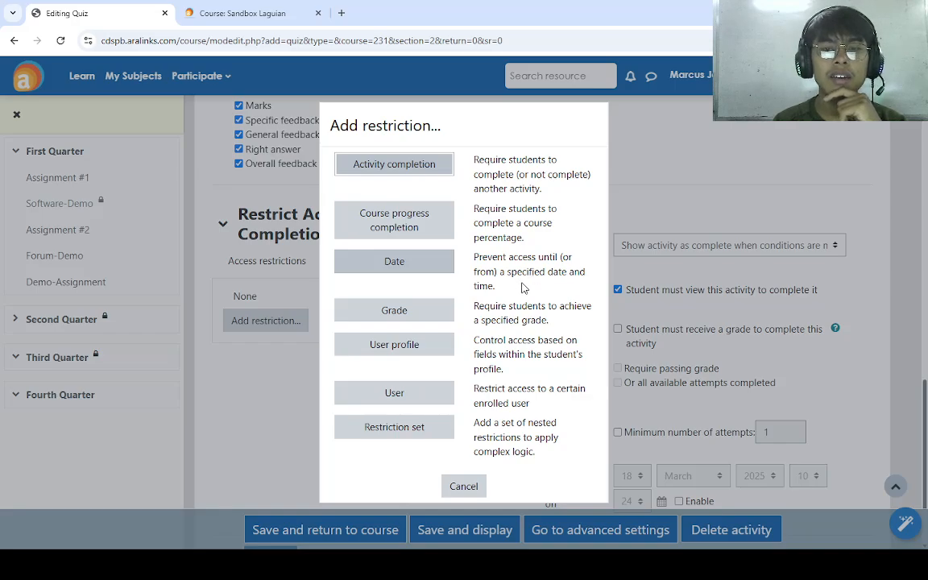
{"action": "left_click", "coordinate": [358, 256]}
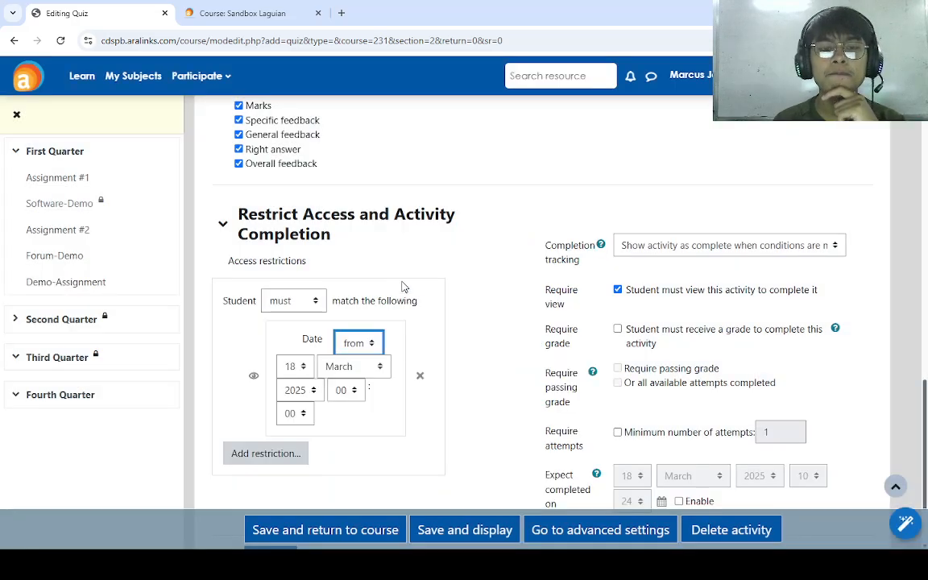
{"action": "left_click", "coordinate": [364, 385]}
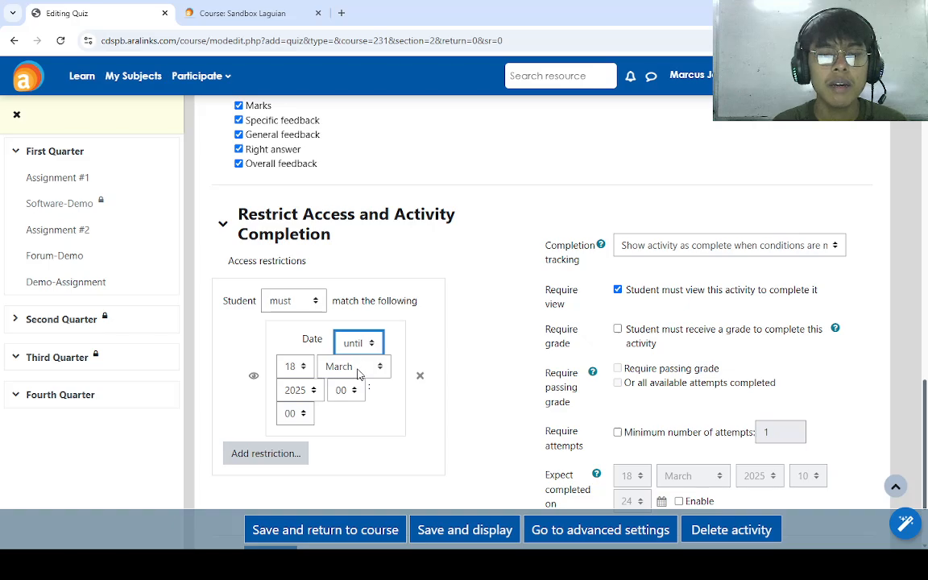
{"action": "key", "text": "Up"}
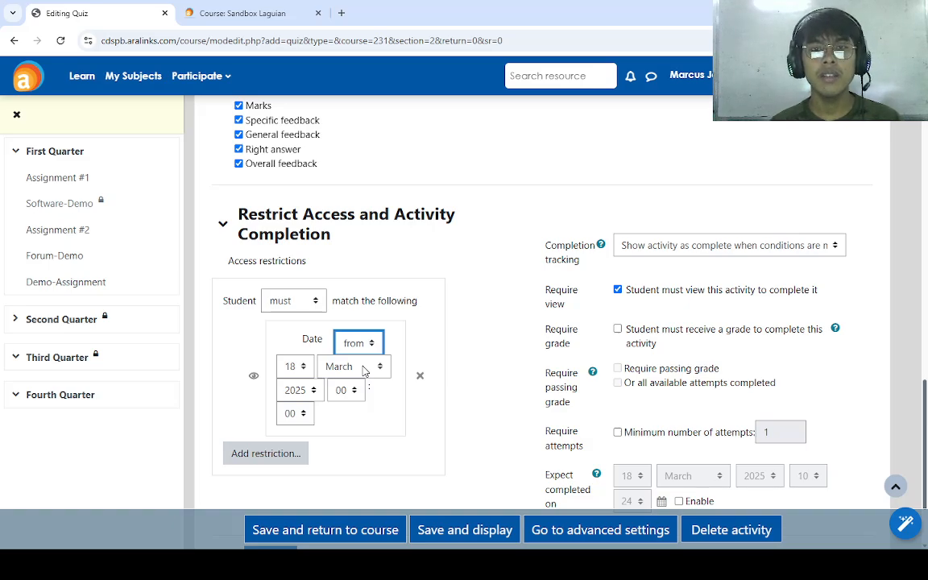
Let students manually mark the activity as complete with the expected completion date 18 March 2025, 10:24 enabled, and save and display the quiz.
{"action": "scroll", "coordinate": [347, 390], "scroll_direction": "down", "scroll_amount": 1}
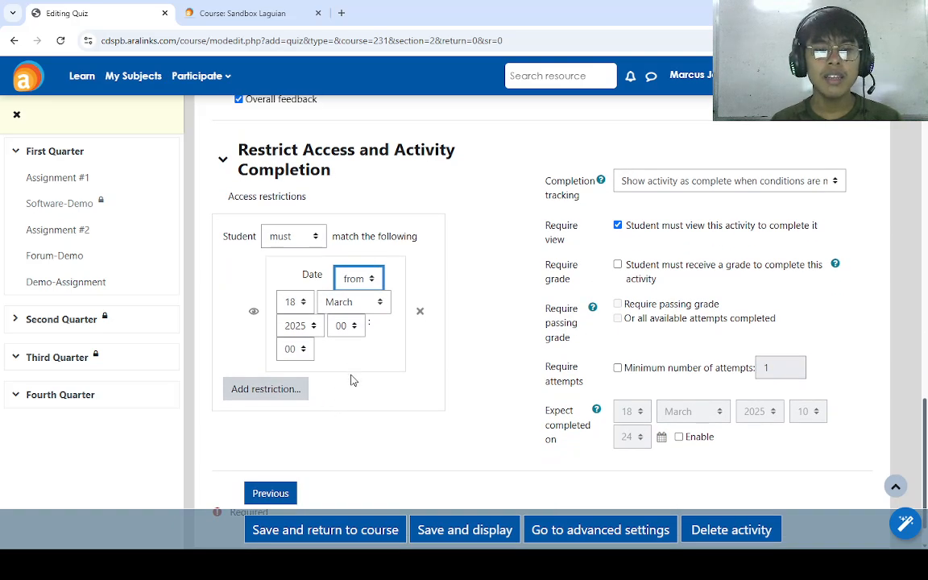
{"action": "scroll", "coordinate": [329, 474], "scroll_direction": "down", "scroll_amount": 1}
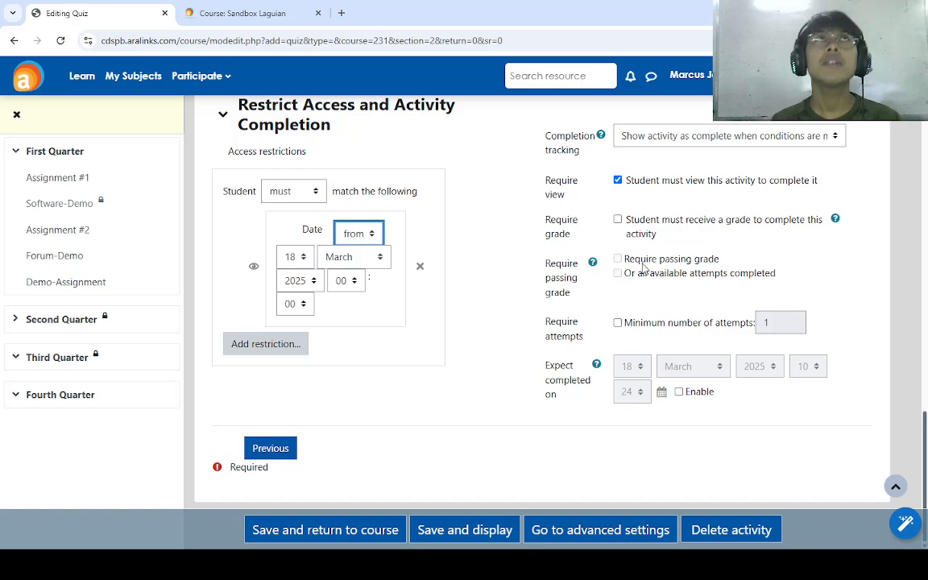
{"action": "scroll", "coordinate": [642, 270], "scroll_direction": "up", "scroll_amount": 1}
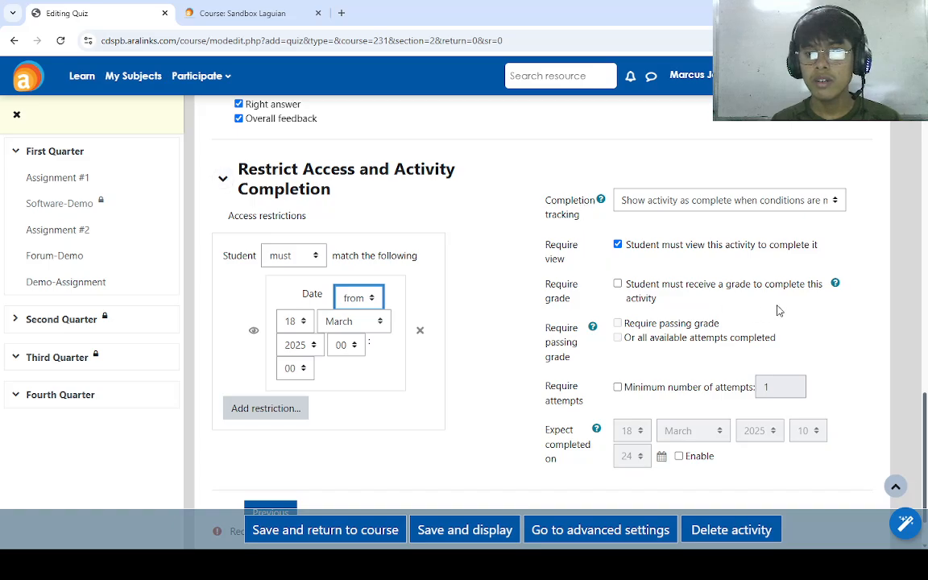
{"action": "left_click", "coordinate": [721, 204]}
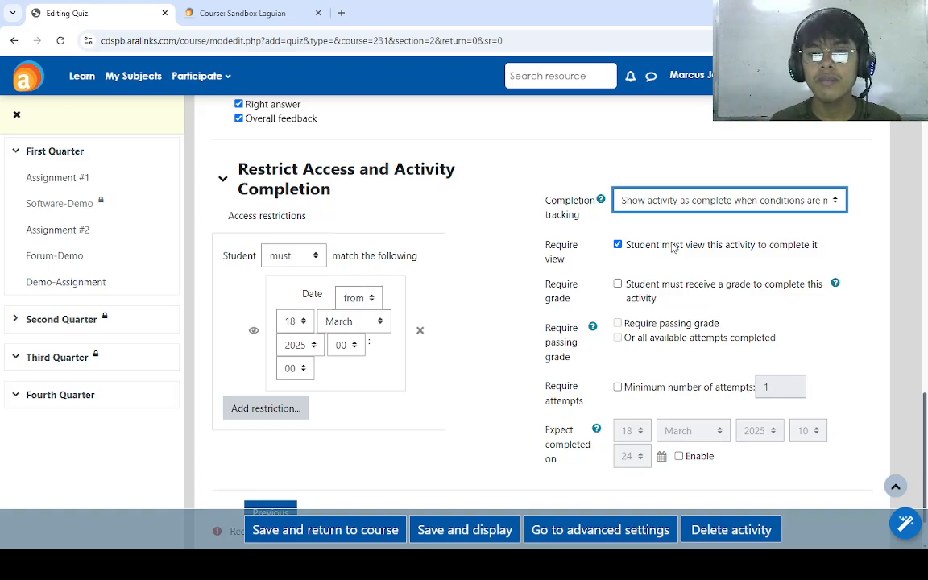
{"action": "key", "text": "Up"}
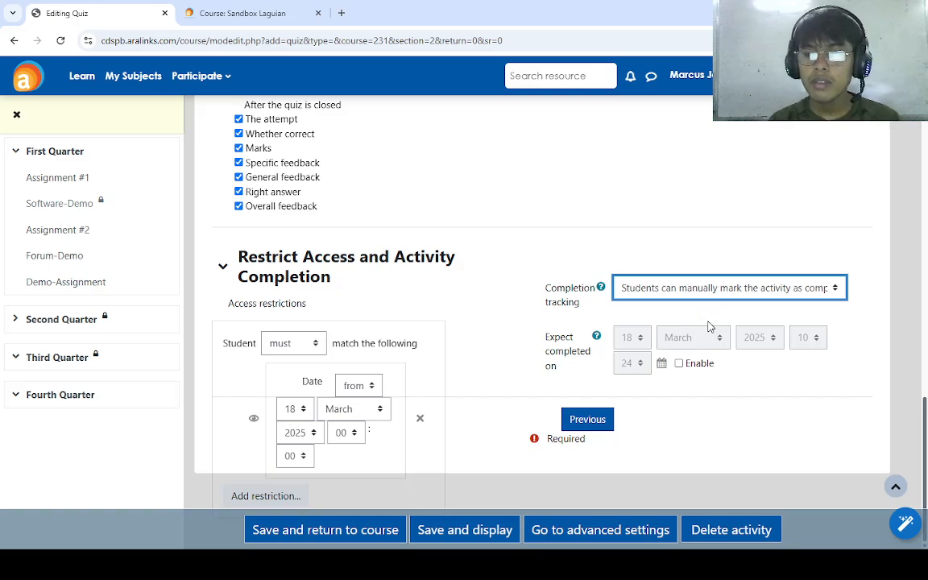
{"action": "left_click", "coordinate": [679, 363]}
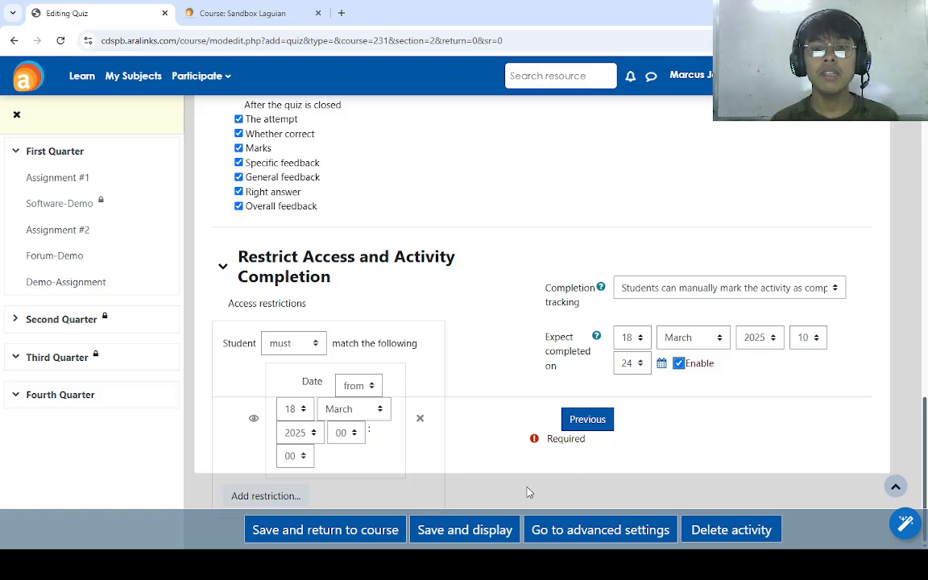
{"action": "left_click", "coordinate": [463, 536]}
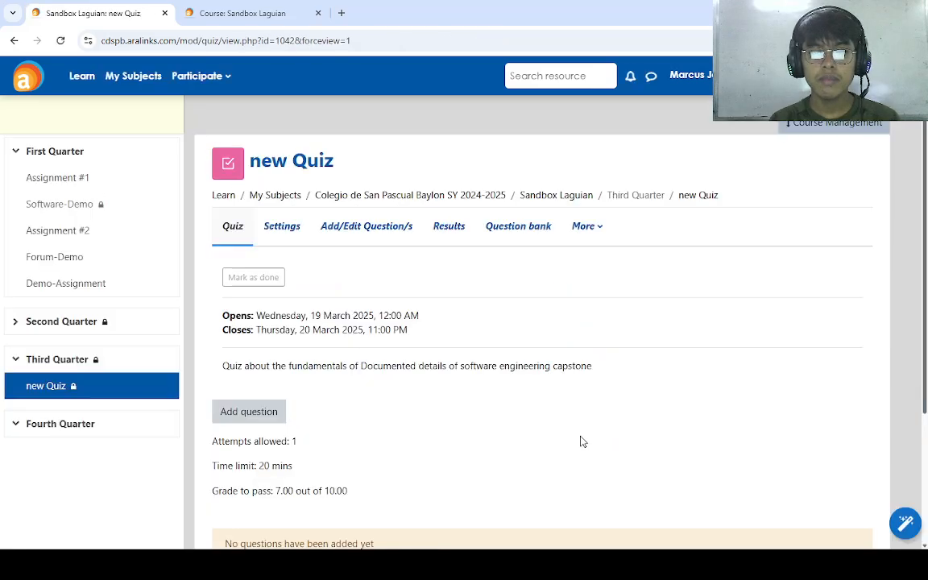
Review the saved quiz's overview, checking its attempts allowed, time limit, grade to pass, and opening and closing dates.
{"action": "scroll", "coordinate": [462, 413], "scroll_direction": "down", "scroll_amount": 3}
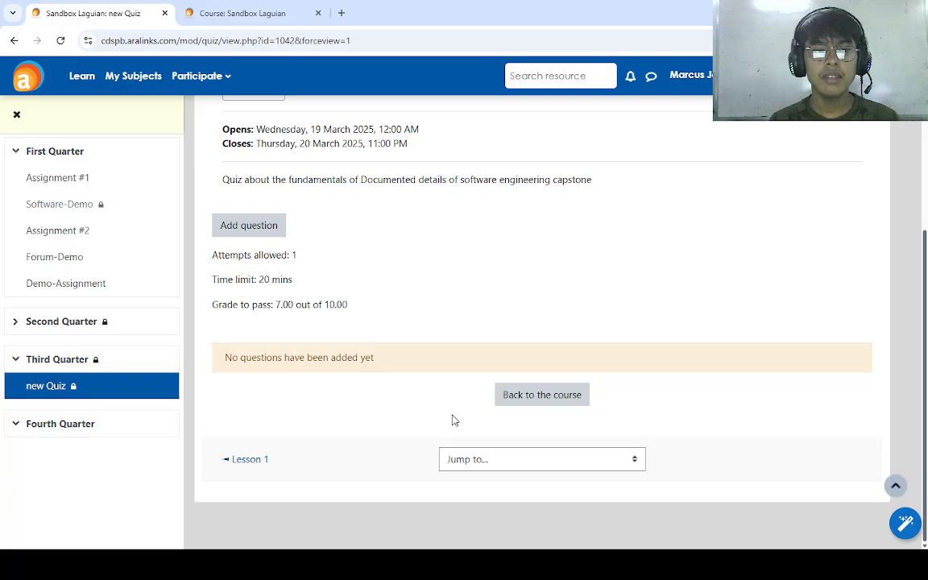
{"action": "scroll", "coordinate": [394, 414], "scroll_direction": "up", "scroll_amount": 3}
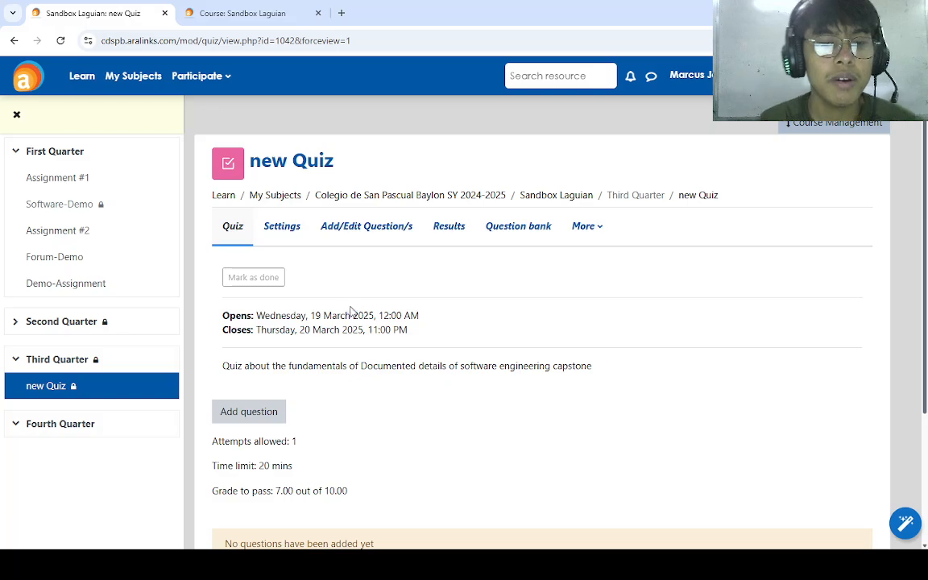
{"action": "scroll", "coordinate": [252, 395], "scroll_direction": "down", "scroll_amount": 1}
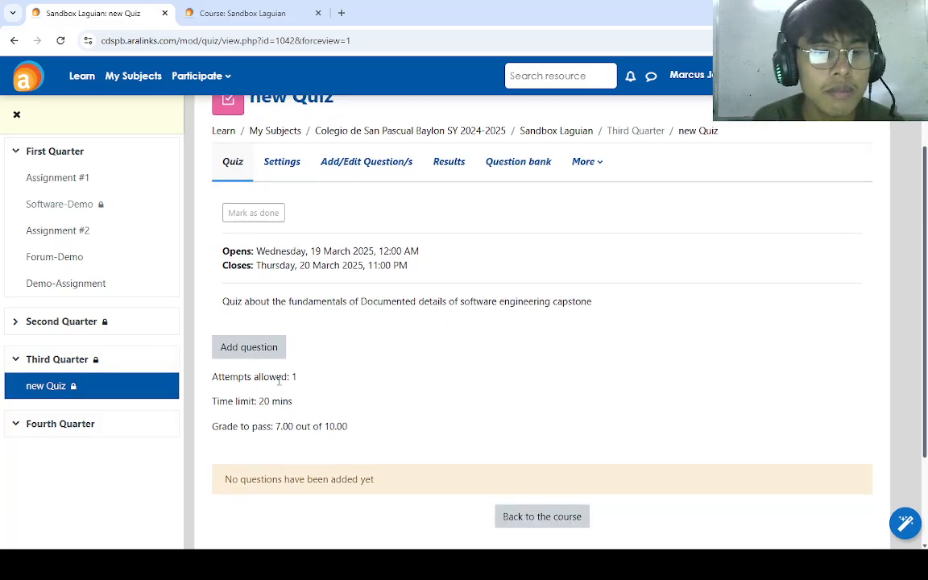
{"action": "double_click", "coordinate": [294, 377]}
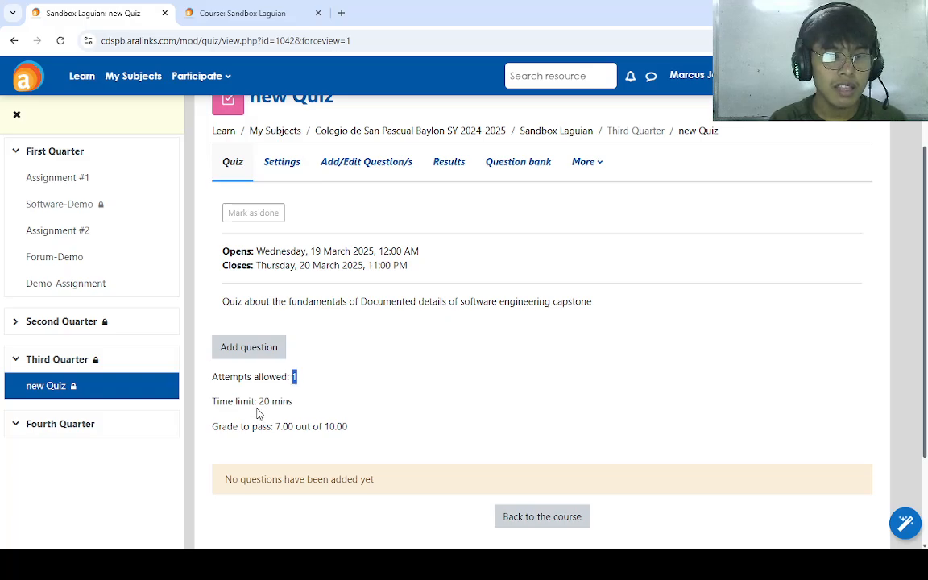
{"action": "left_click_drag", "start_coordinate": [258, 401], "coordinate": [345, 437]}
{"action": "left_click", "coordinate": [277, 427]}
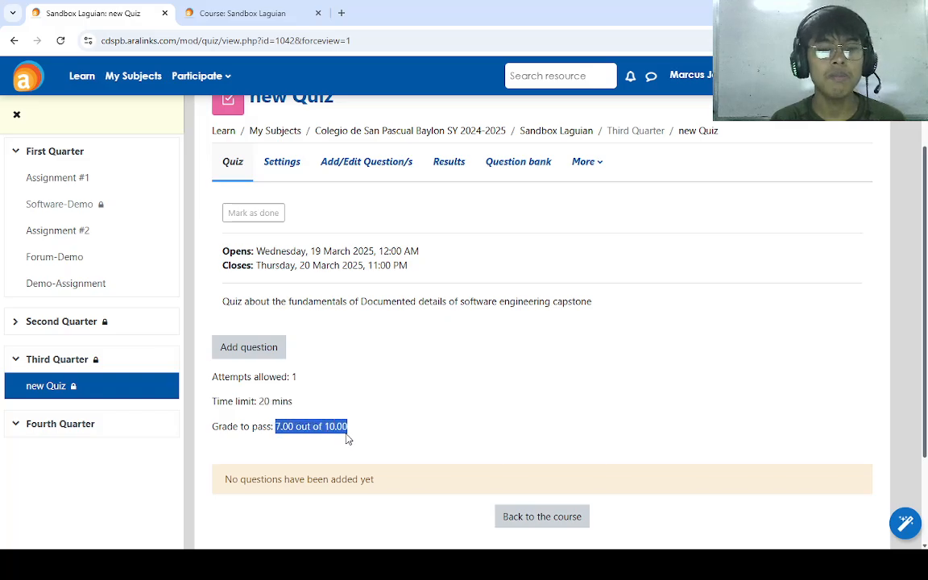
{"action": "left_click", "coordinate": [364, 443]}
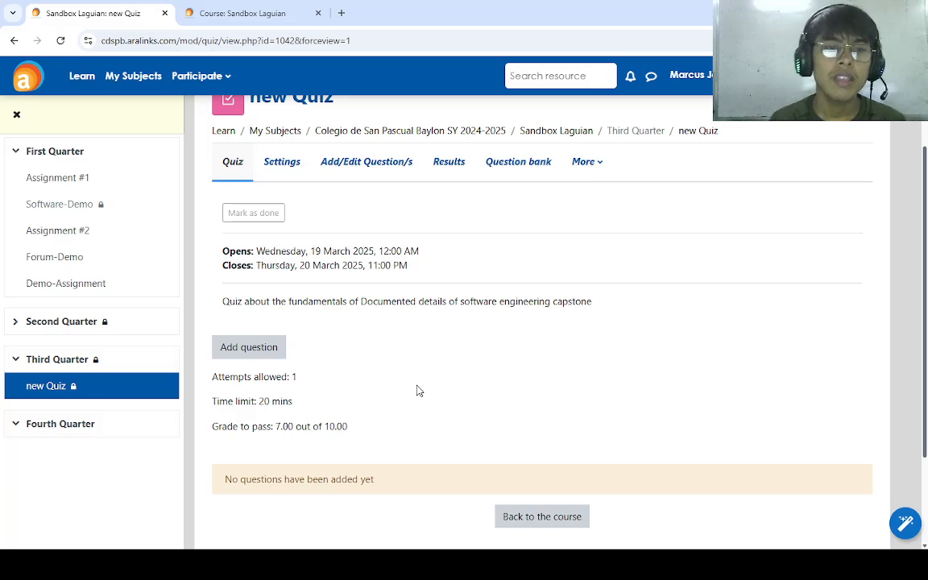
{"action": "left_click_drag", "start_coordinate": [256, 251], "coordinate": [411, 251]}
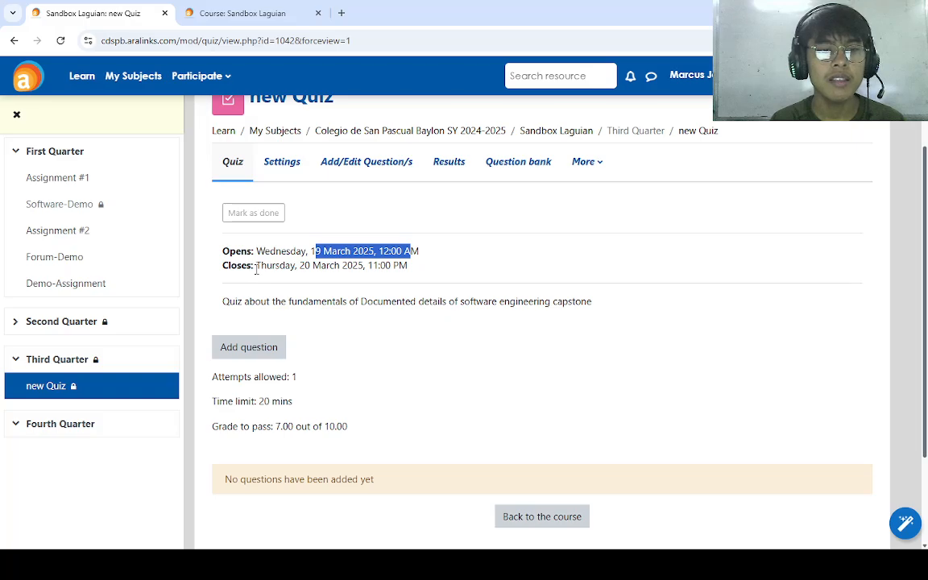
{"action": "left_click_drag", "start_coordinate": [259, 266], "coordinate": [330, 266]}
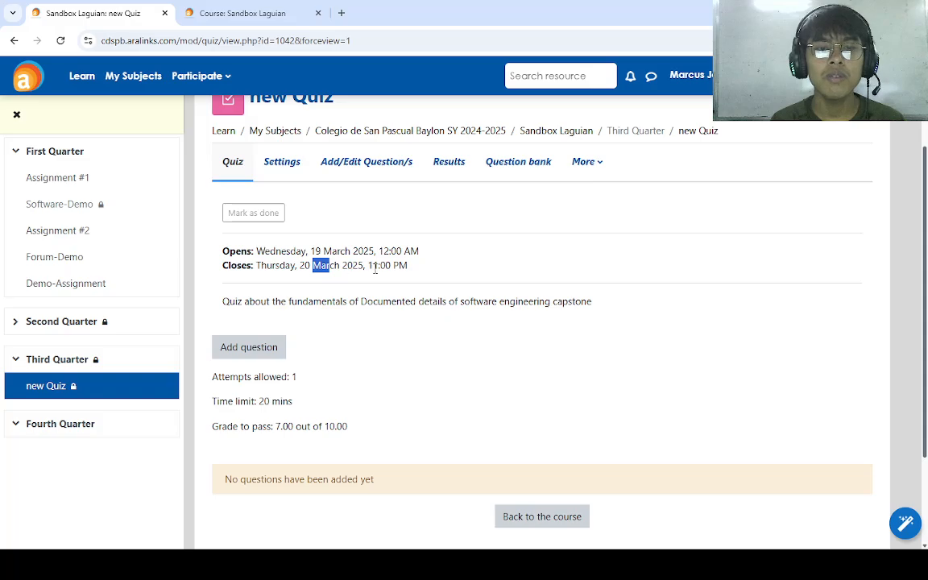
{"action": "left_click", "coordinate": [364, 272]}
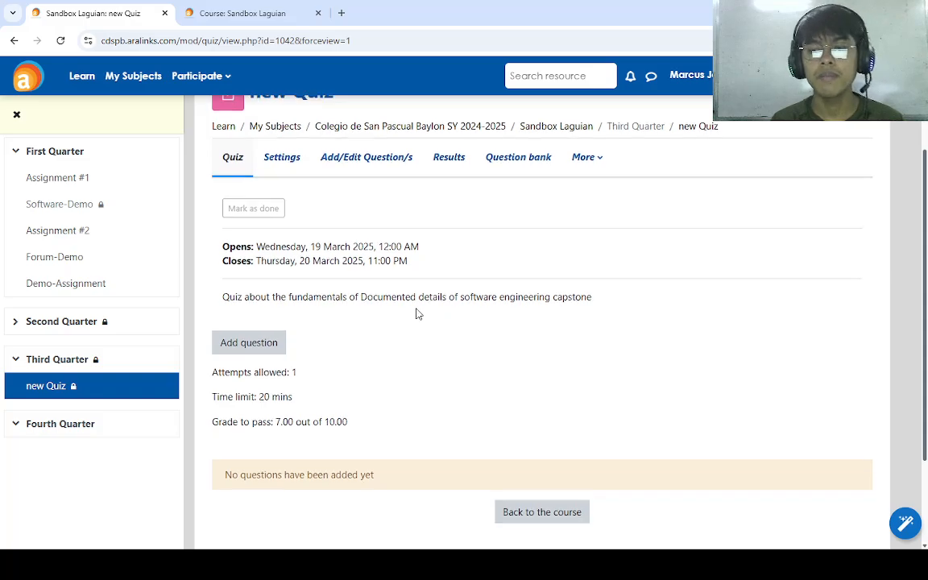
{"action": "scroll", "coordinate": [418, 313], "scroll_direction": "down", "scroll_amount": 2}
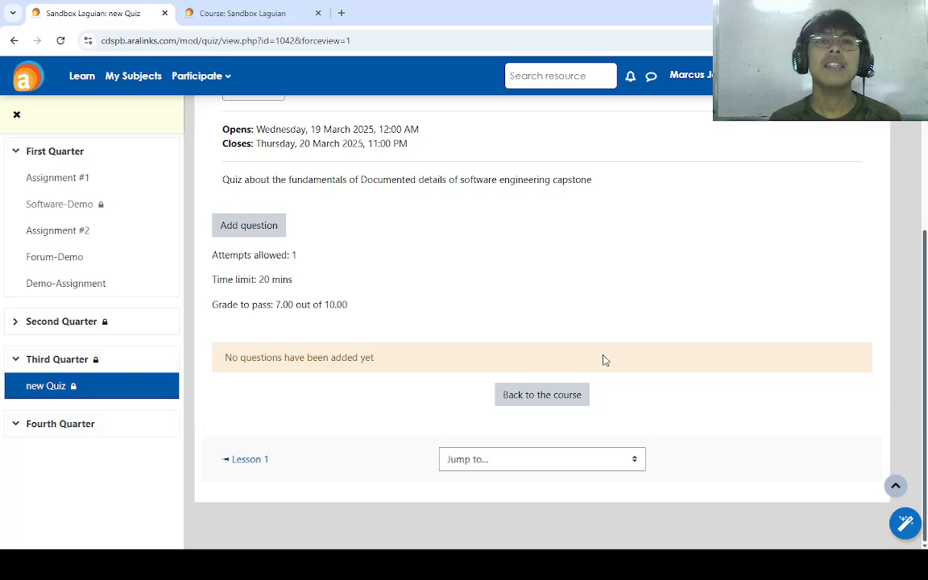